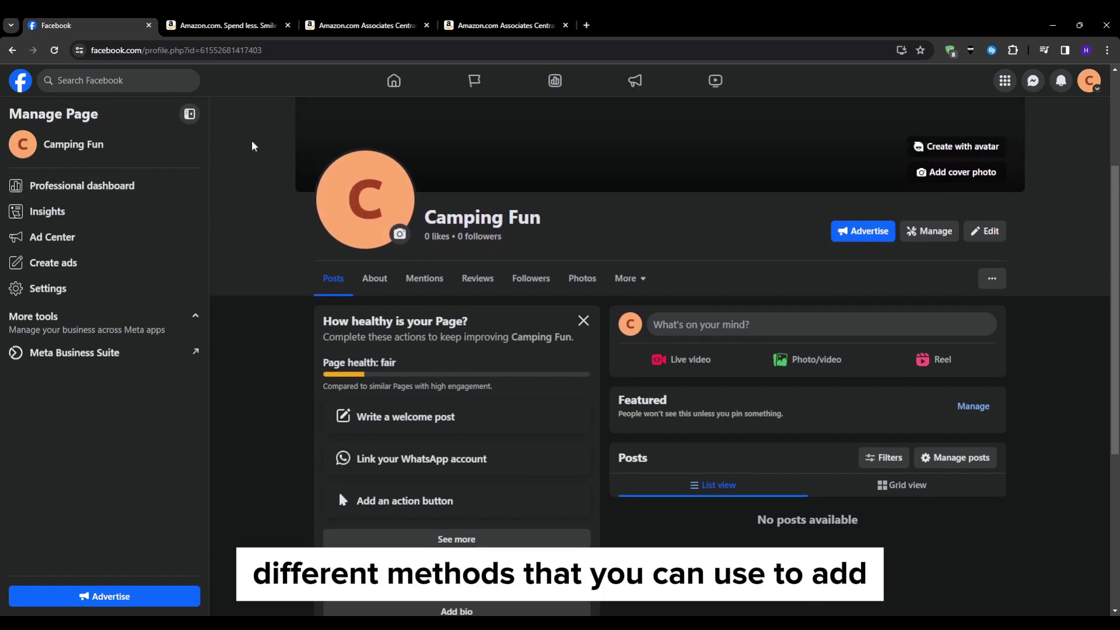
Step: Look over the Amazon store page, scrolling down from the top
click(224, 25)
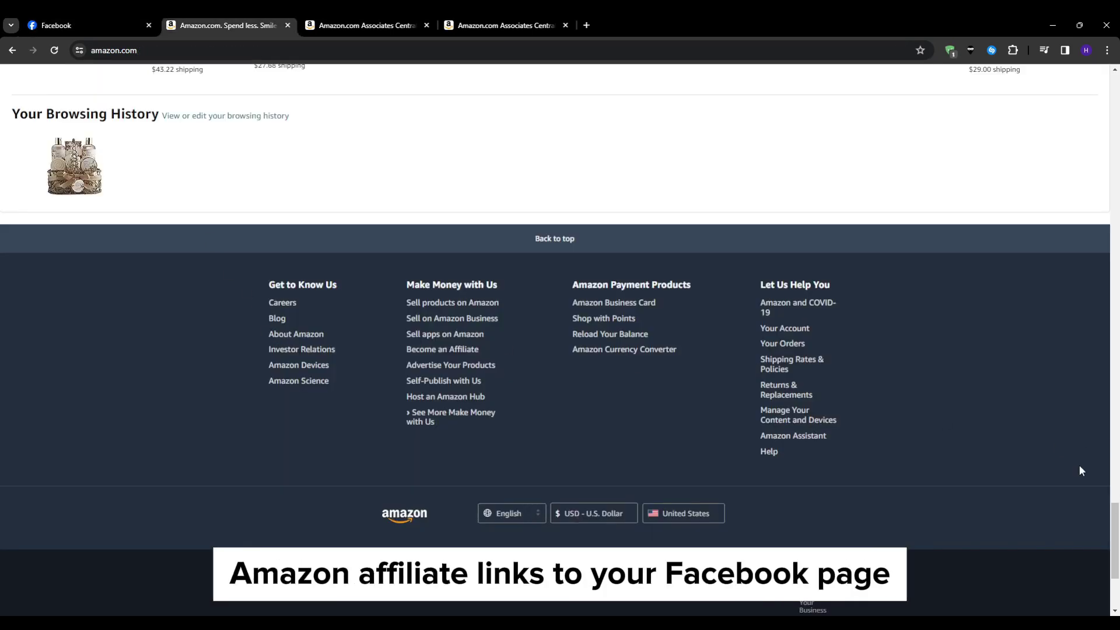
click(554, 238)
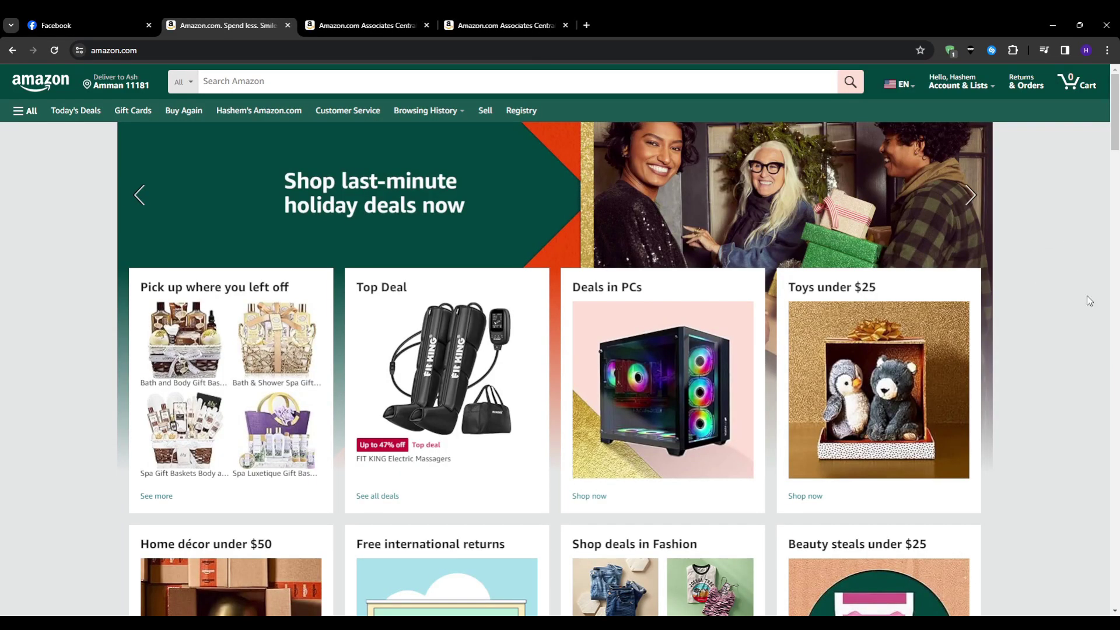
scroll(1093, 301, down, 3)
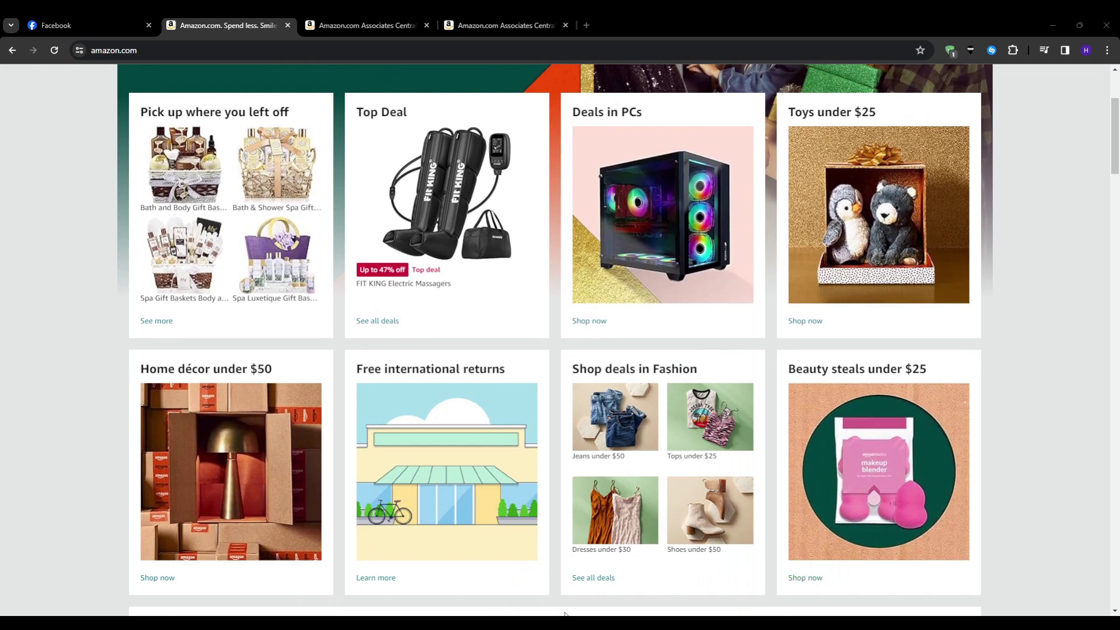
Step: Highlight the Camping Fun page name on Facebook, then switch to the Amazon Associates program tab
click(81, 29)
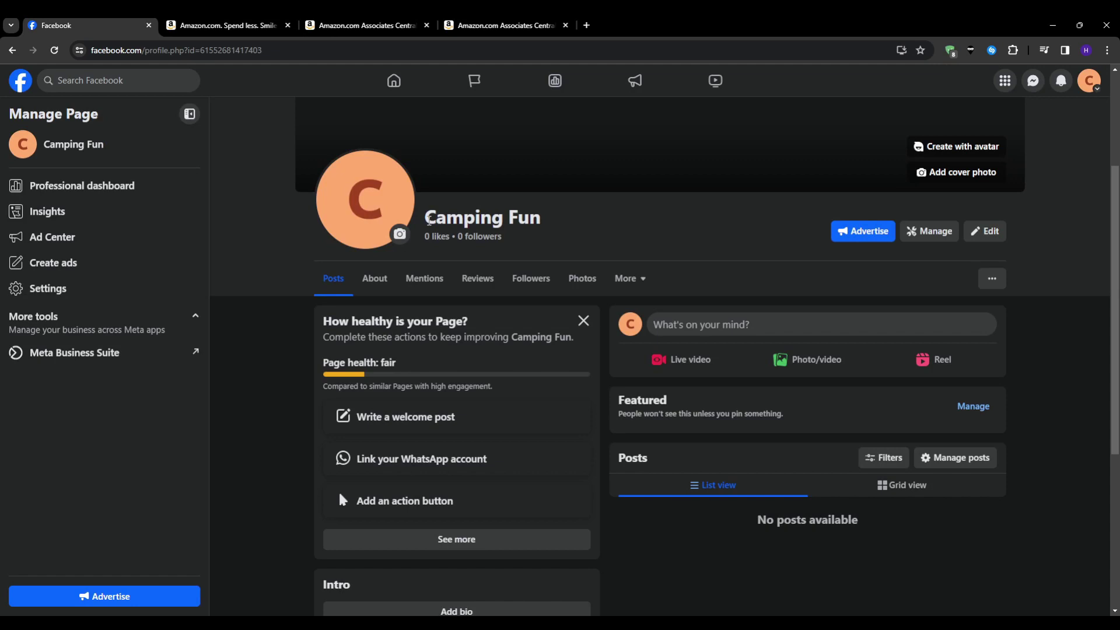
drag(429, 219, 575, 210)
click(575, 211)
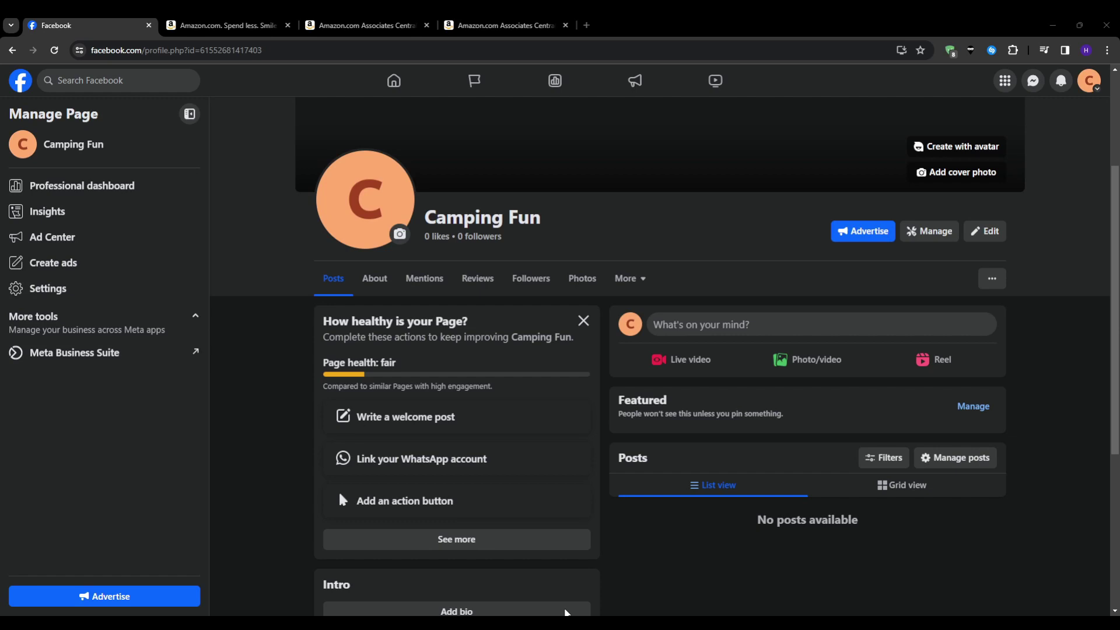
click(369, 22)
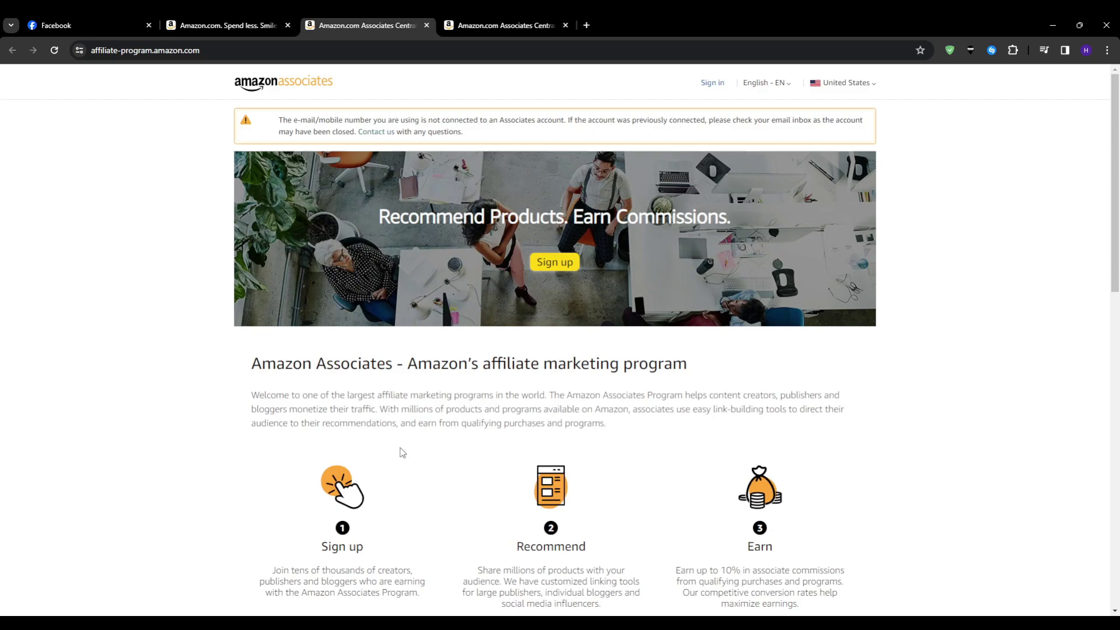
Step: Point out Make Money with Us in the Amazon footer, then bring up the Associates signup form
click(221, 25)
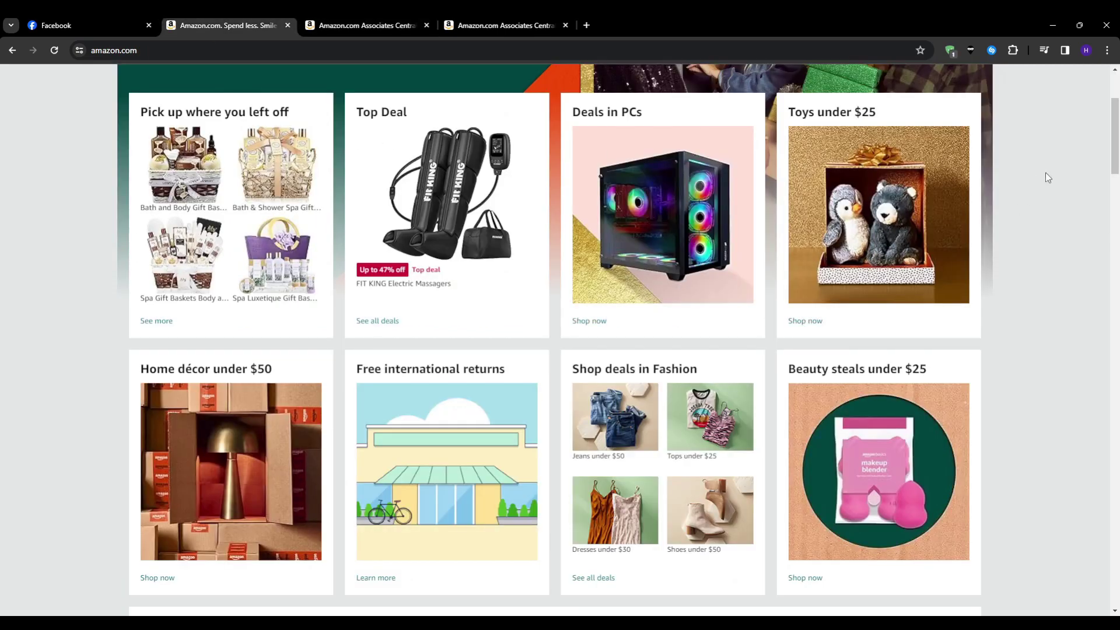
scroll(1048, 175, down, 20)
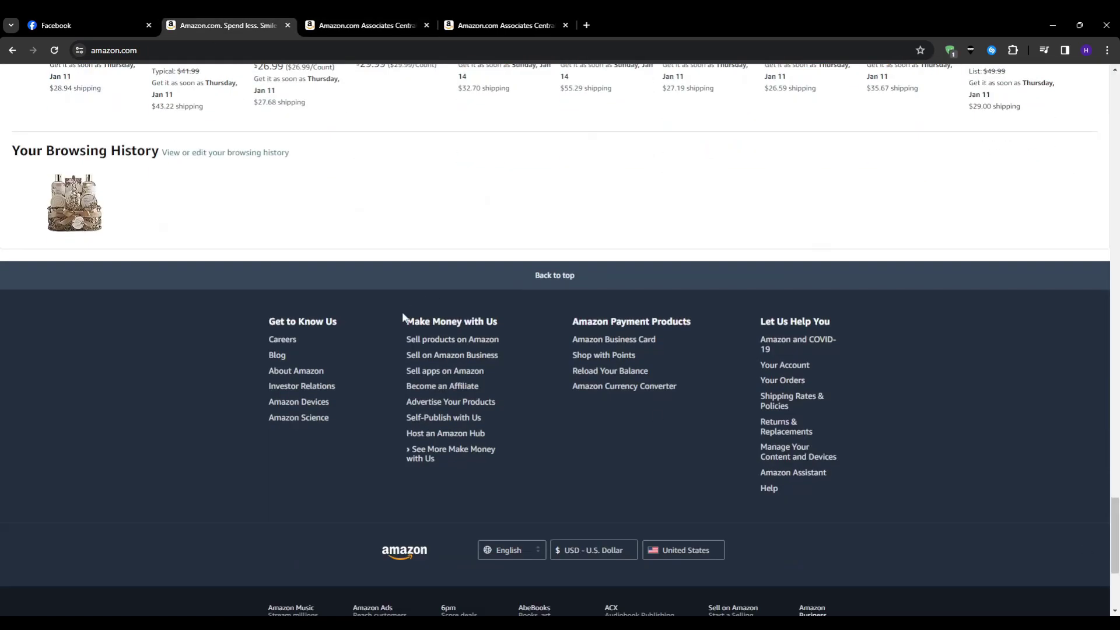
drag(267, 322, 466, 316)
triple_click(494, 319)
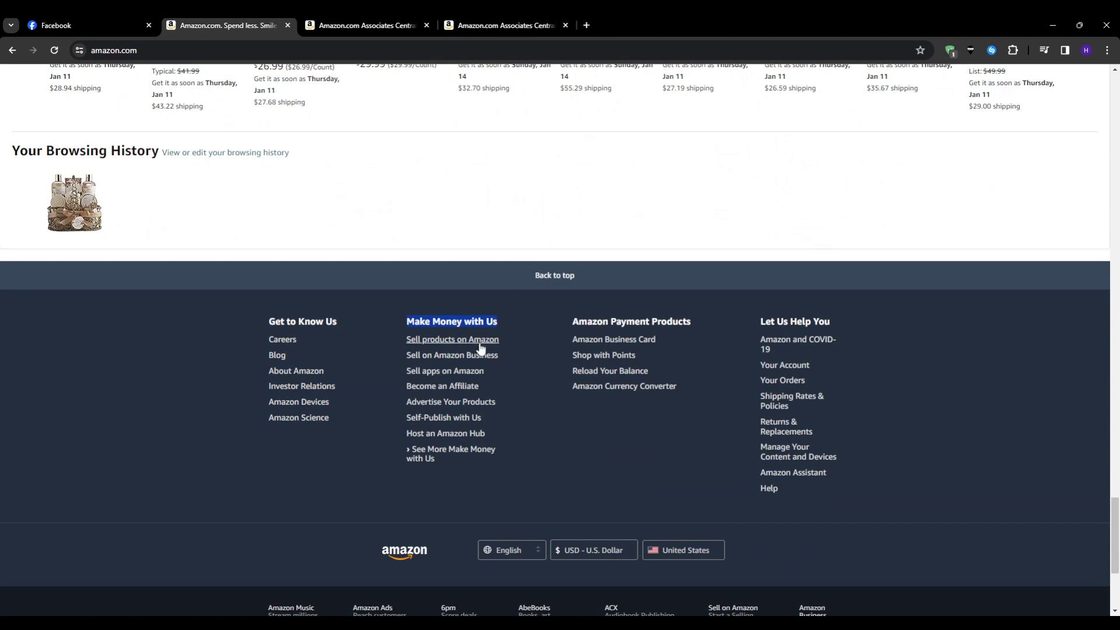
click(355, 29)
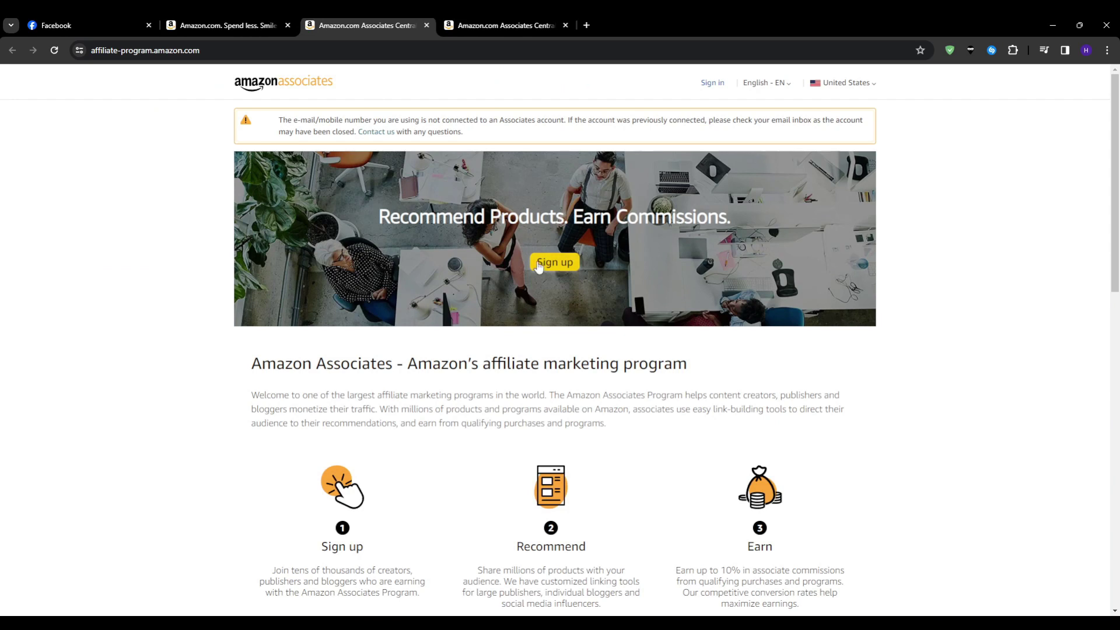
click(467, 26)
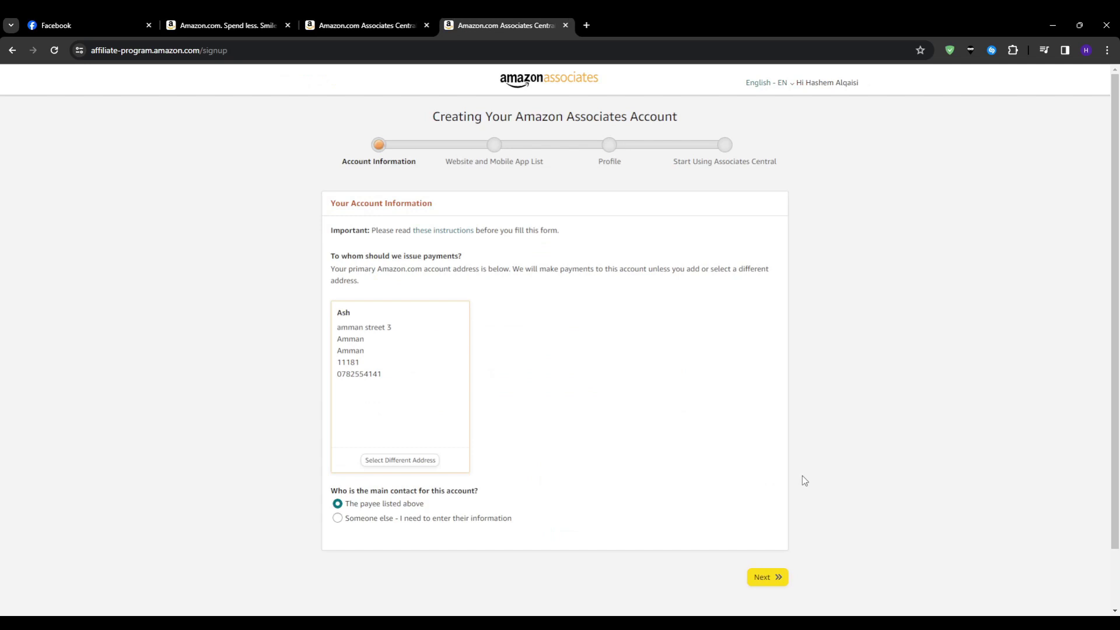
Step: Accept the payee details and add the copied Facebook page URL as the signup website
click(765, 576)
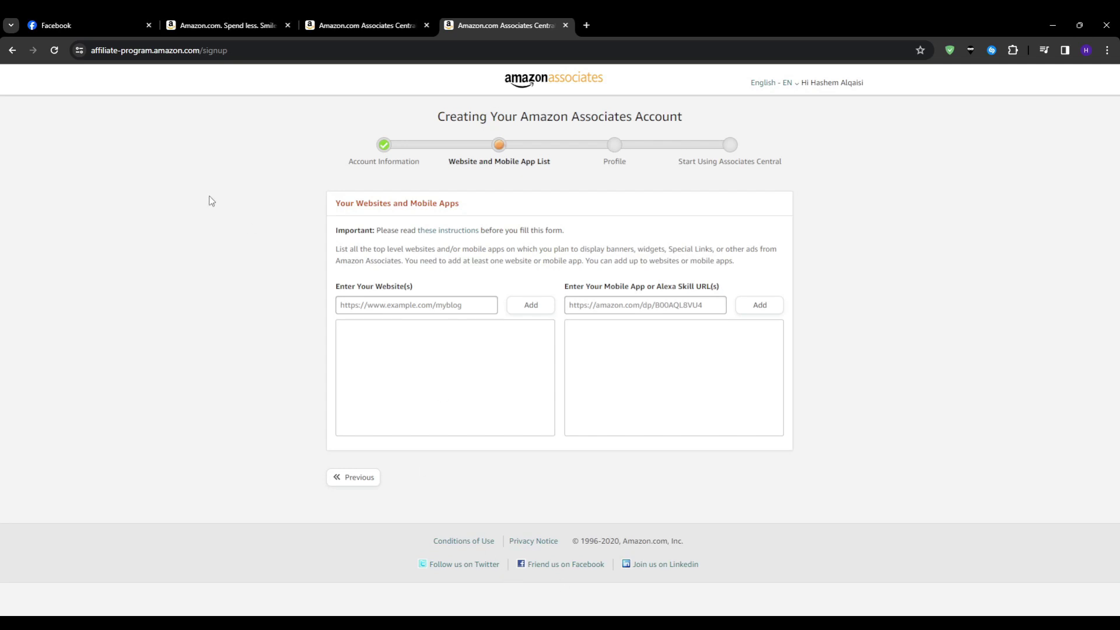
click(91, 25)
click(173, 53)
key(ctrl+c)
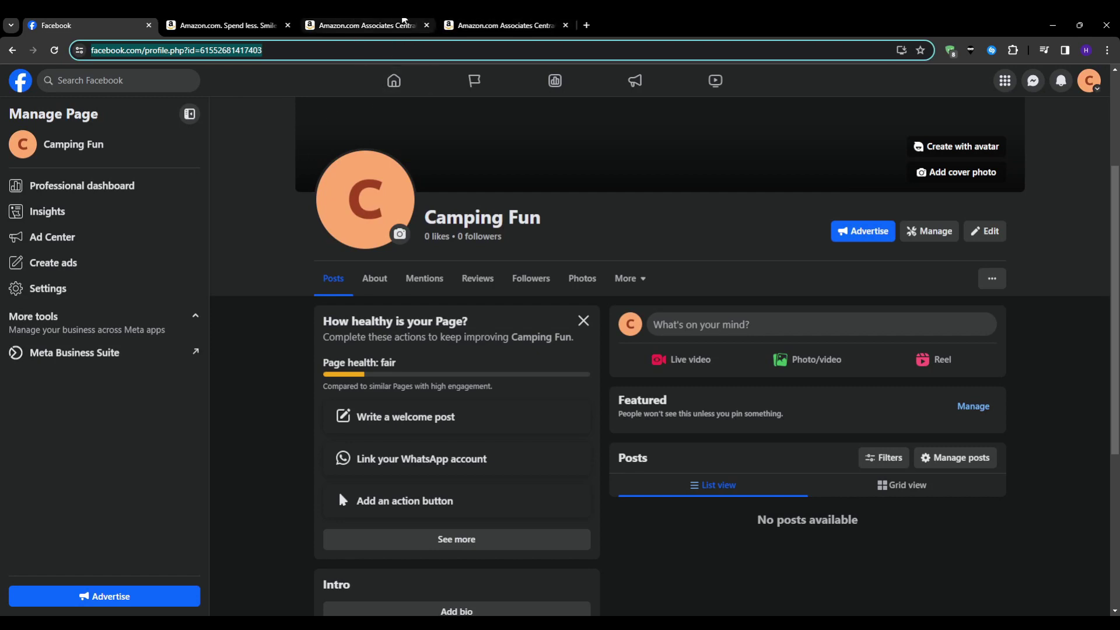
click(404, 23)
click(505, 26)
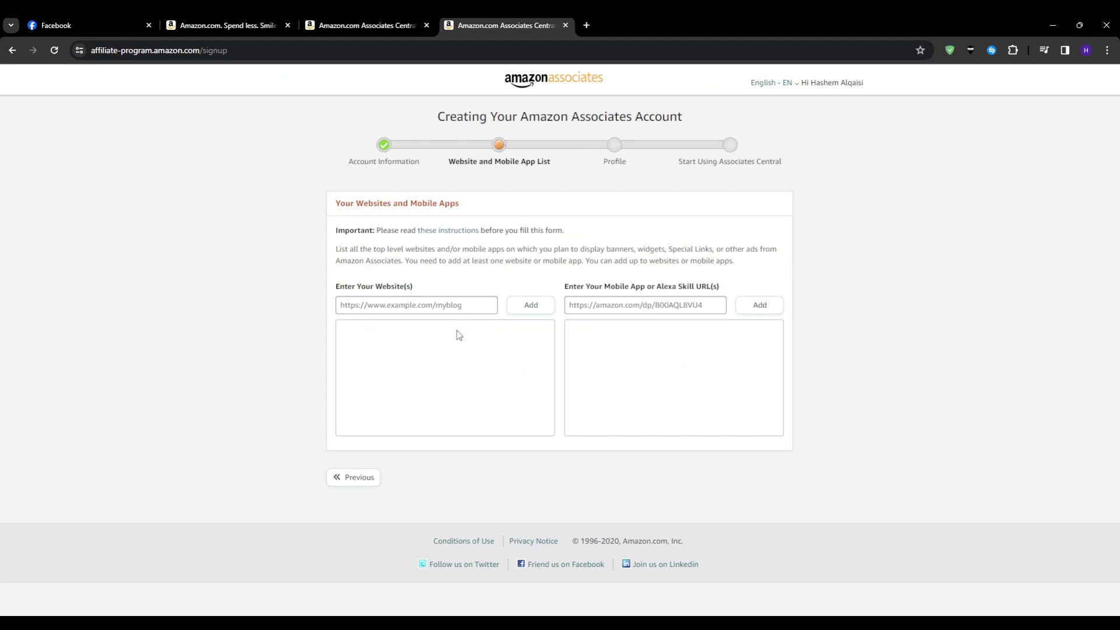
click(425, 306)
key(ctrl+v)
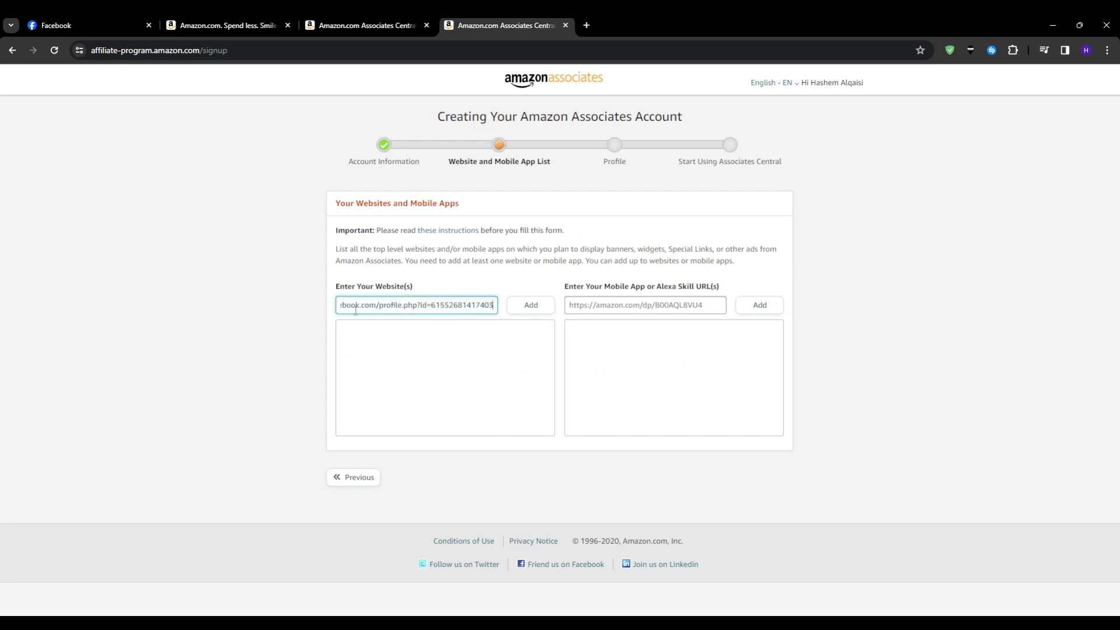
click(531, 305)
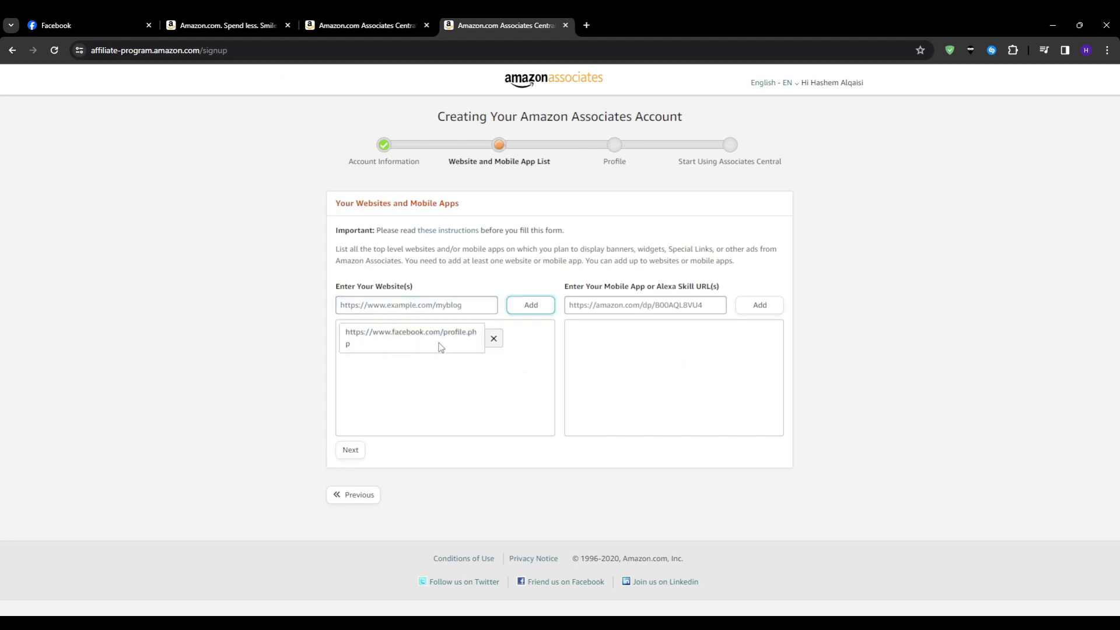
Step: Answer No to the under-13 audience question and confirm to reach the Profile step
click(352, 450)
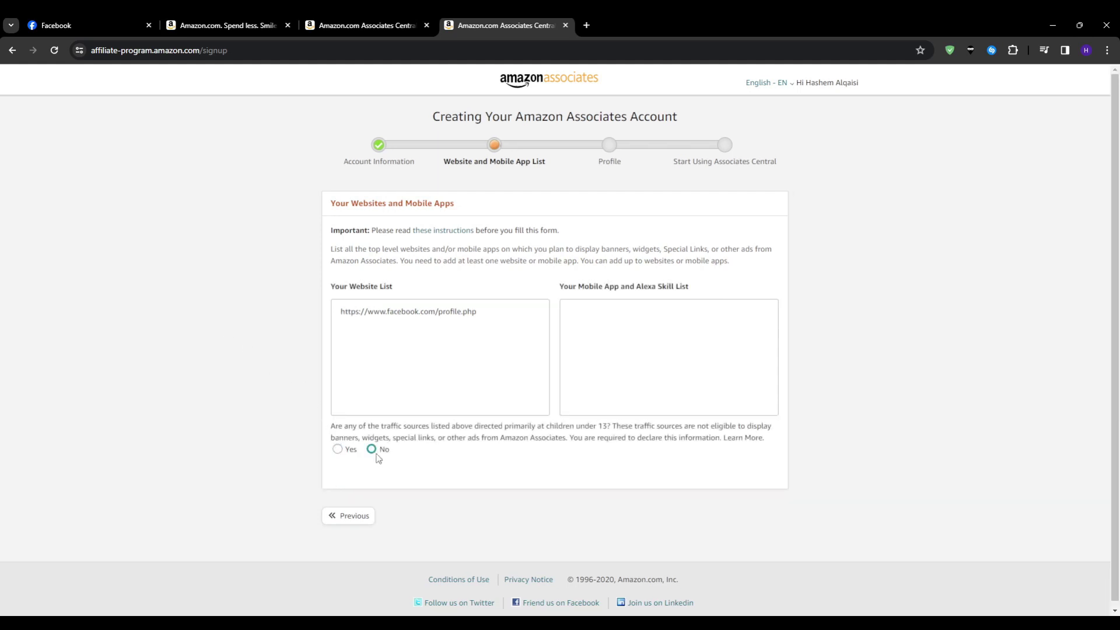
click(377, 452)
click(360, 488)
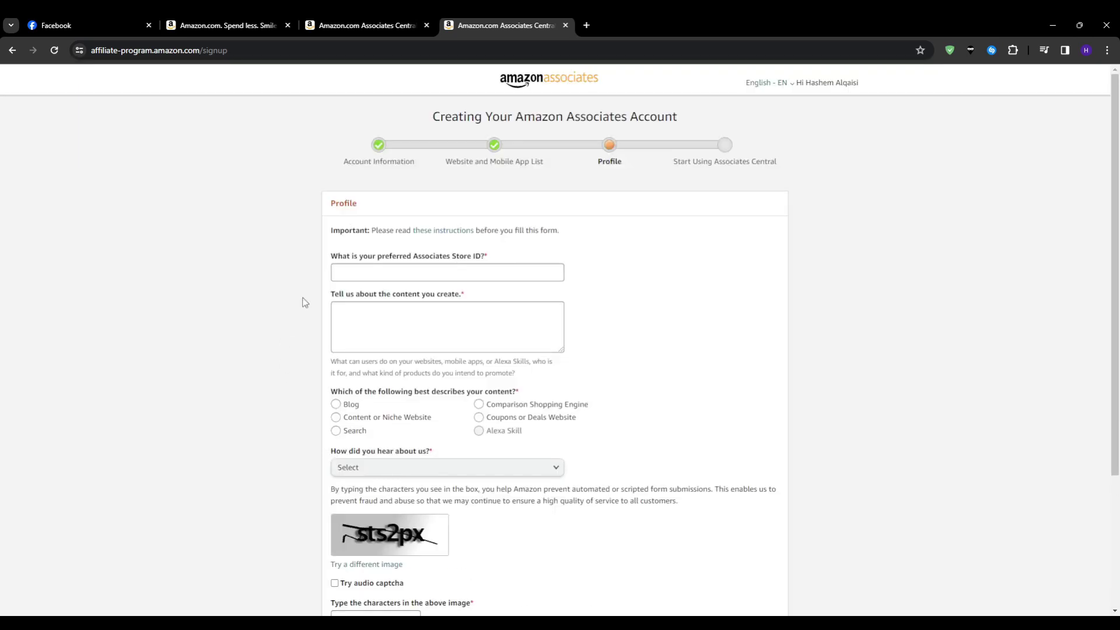
scroll(237, 365, down, 3)
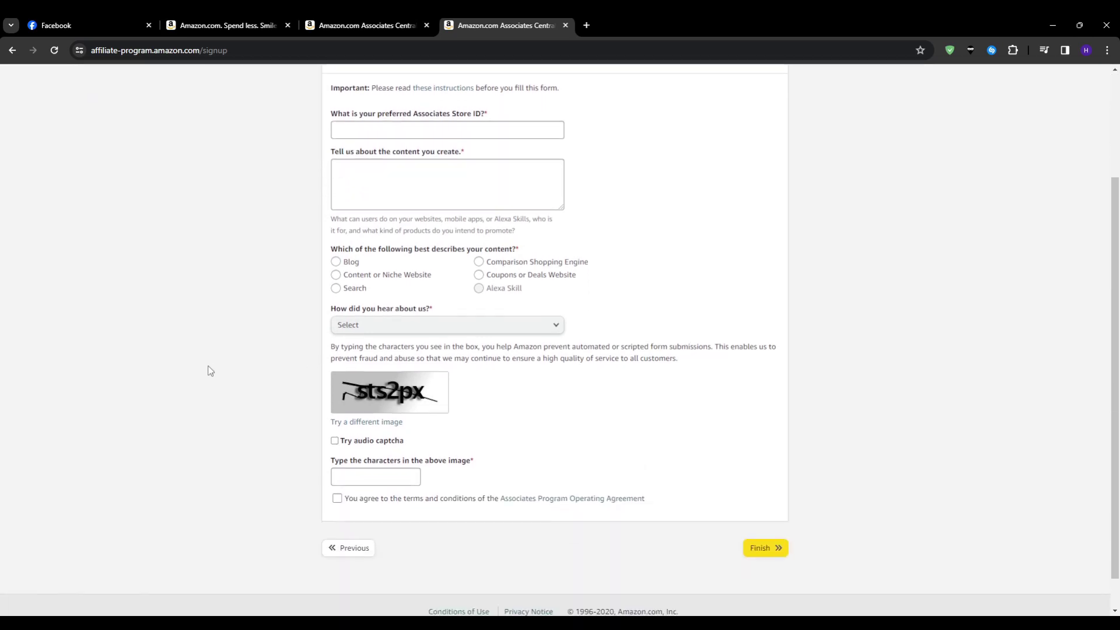
scroll(208, 369, up, 3)
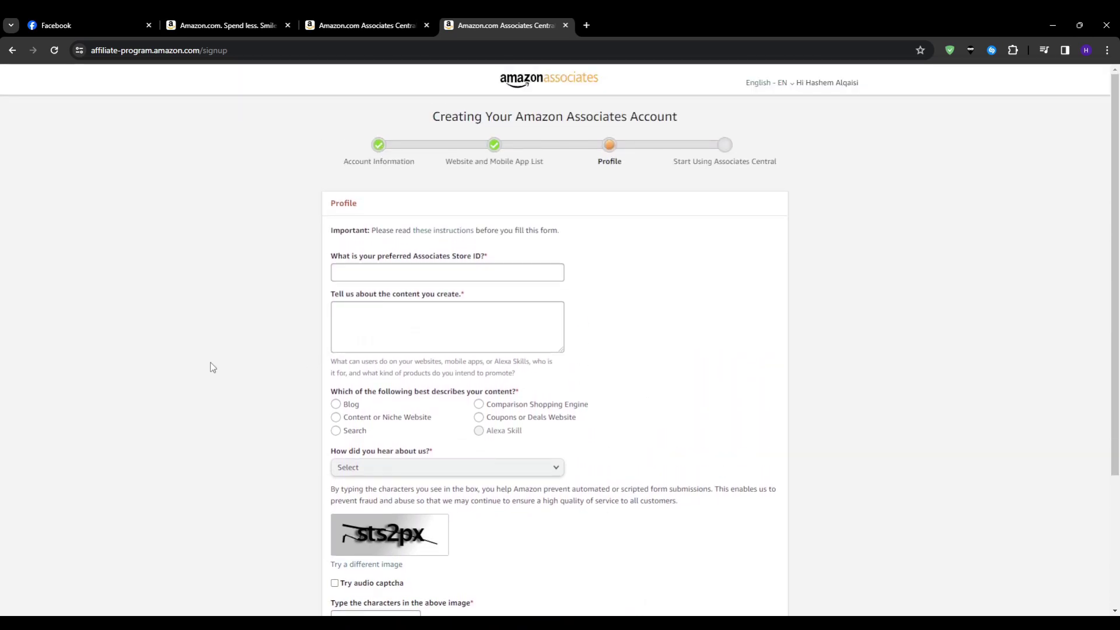
scroll(204, 351, down, 1)
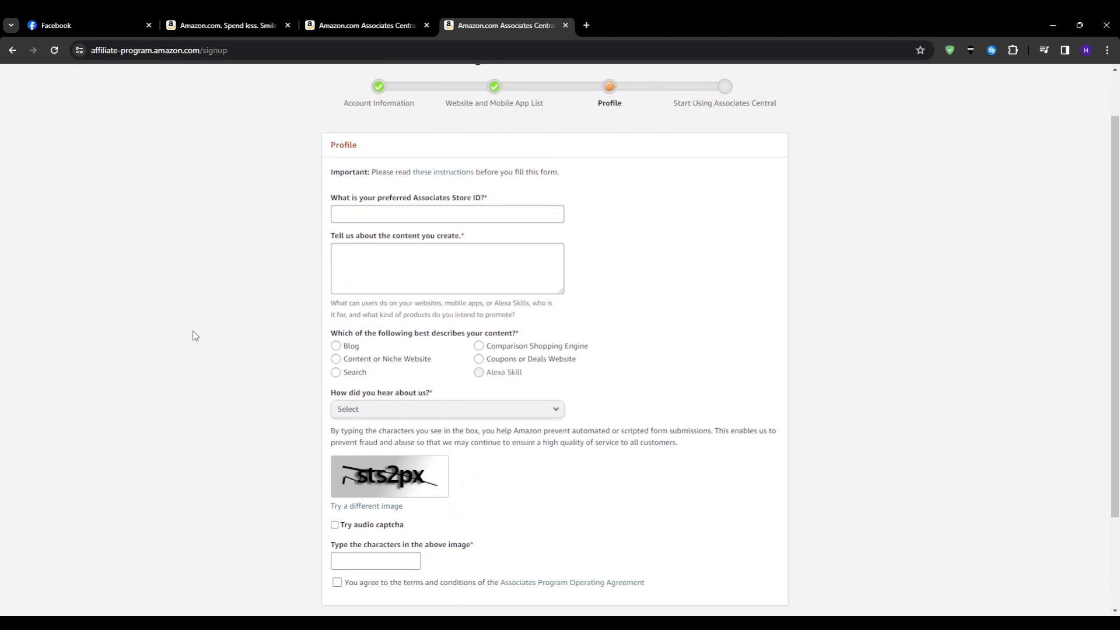
Step: Open the first leg massager from the homepage's FIT KING Electric Massagers Top Deal
click(205, 23)
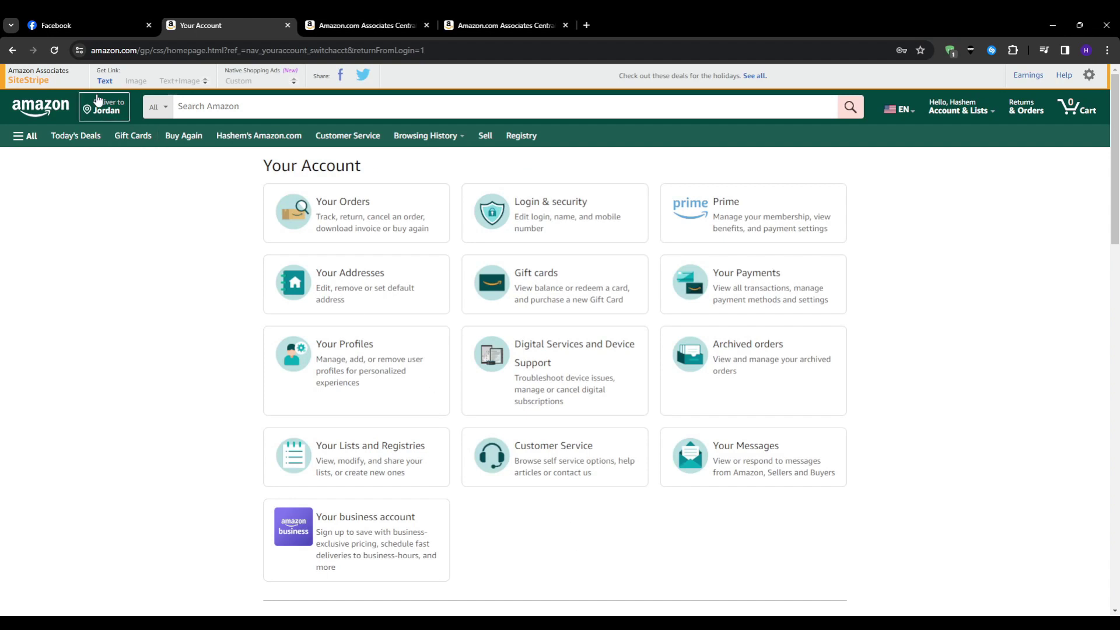
click(34, 107)
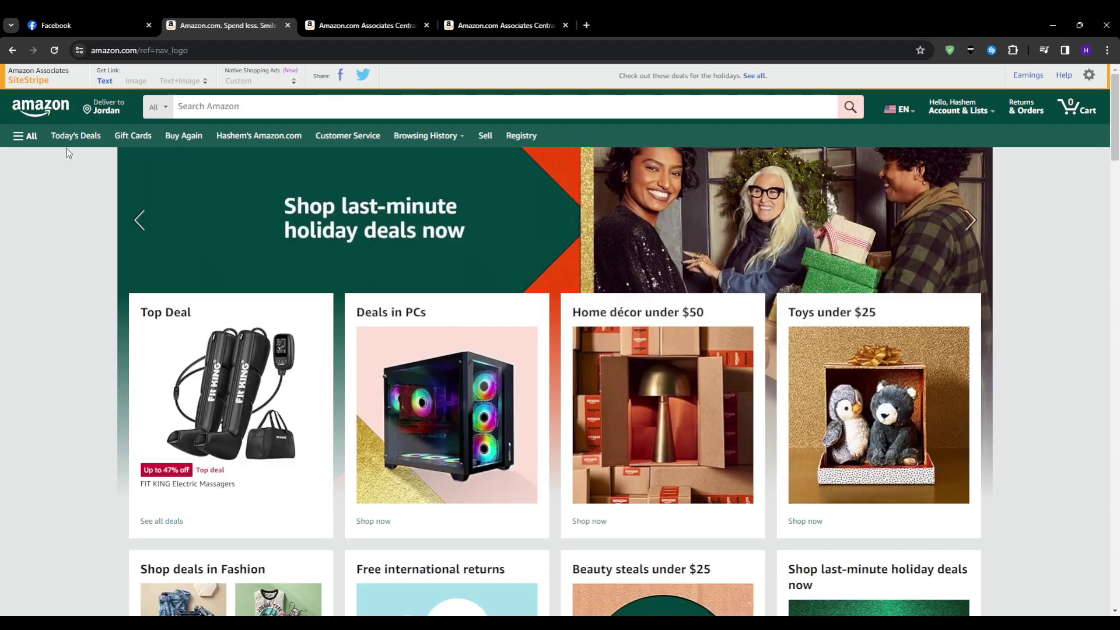
click(234, 385)
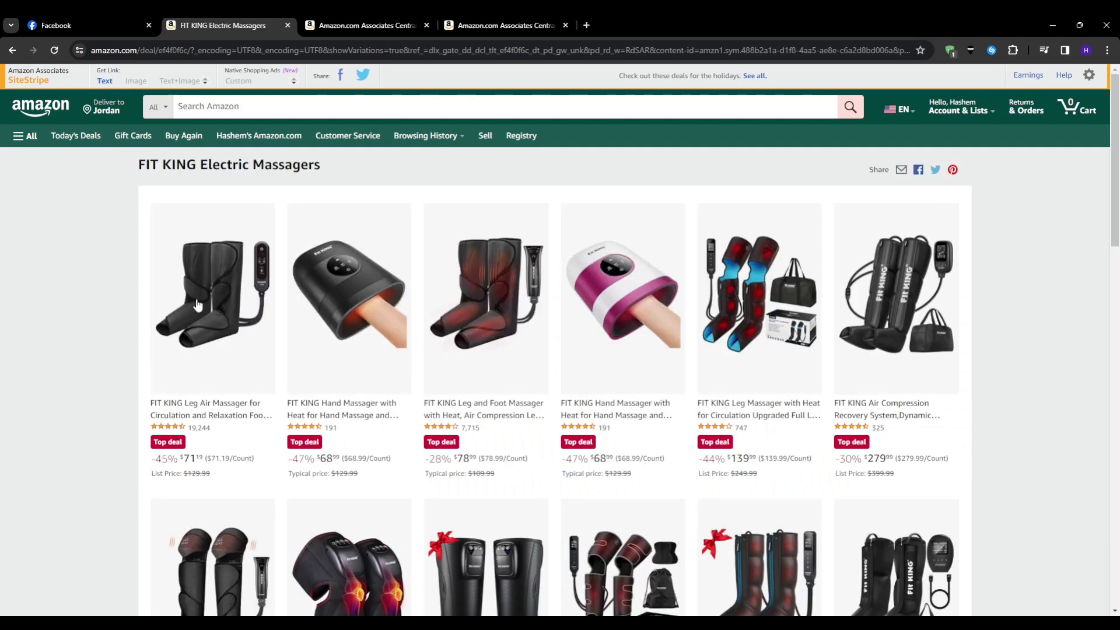
scroll(965, 352, down, 4)
scroll(156, 275, up, 4)
click(213, 288)
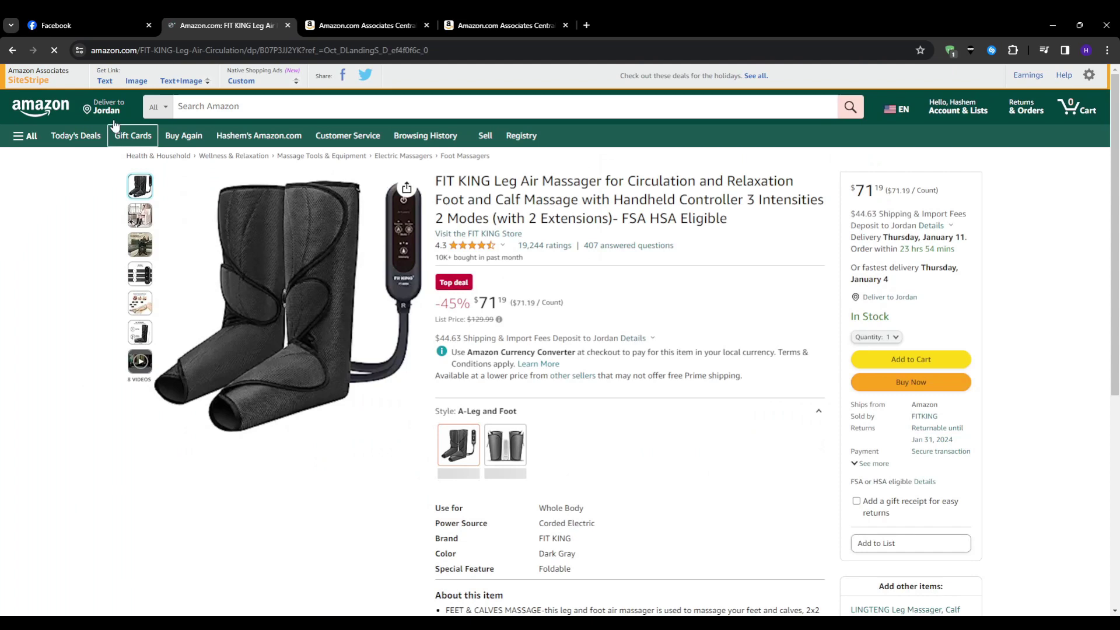
click(73, 24)
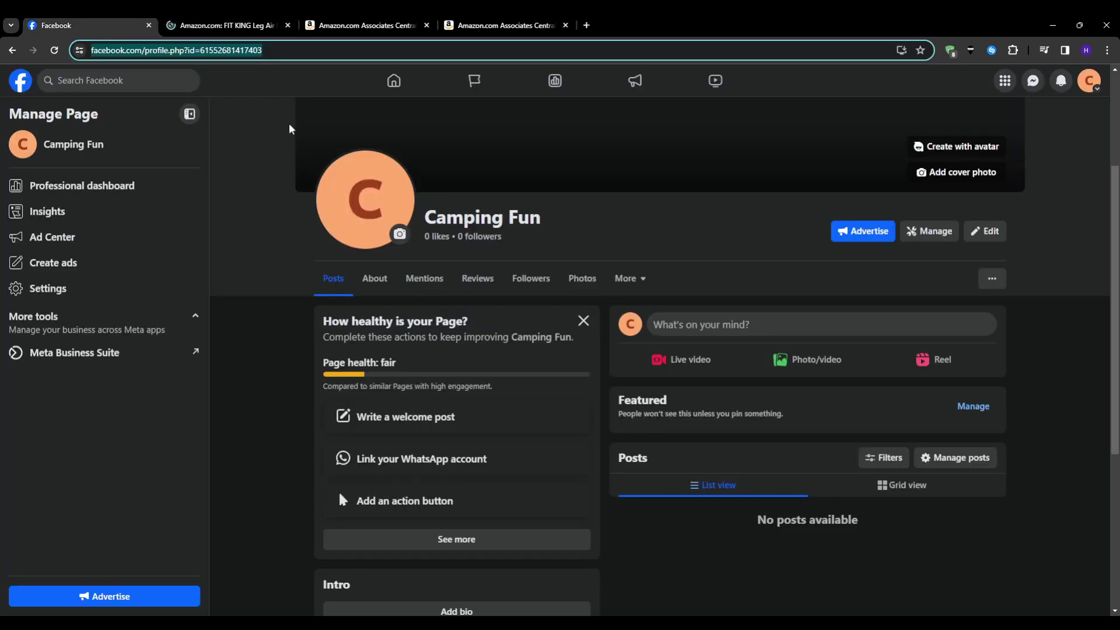
click(227, 24)
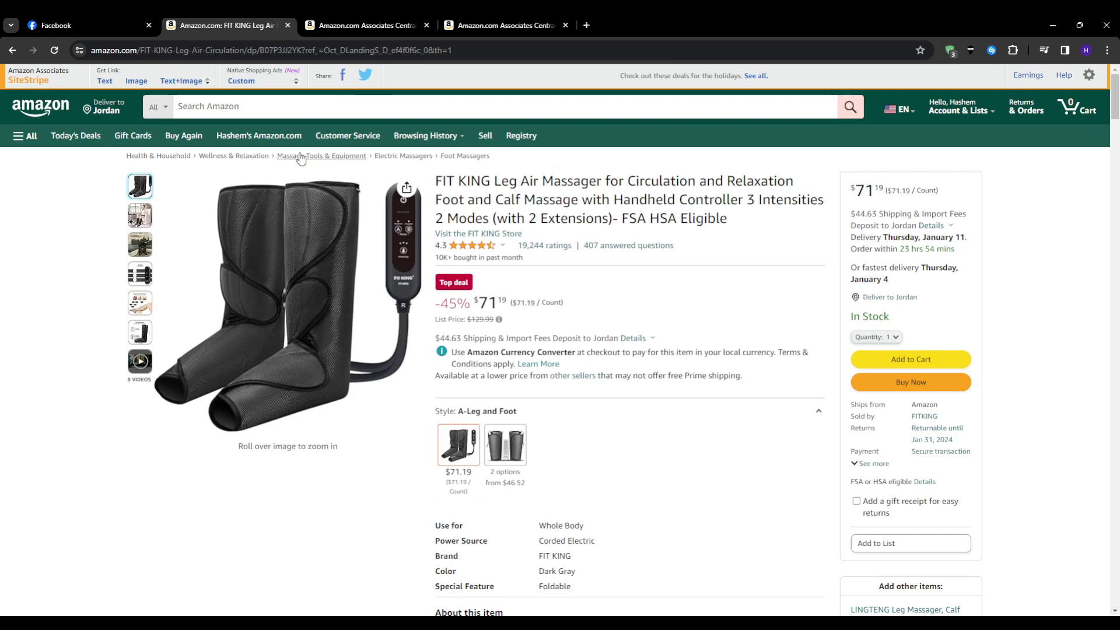
click(105, 81)
key(ctrl+c)
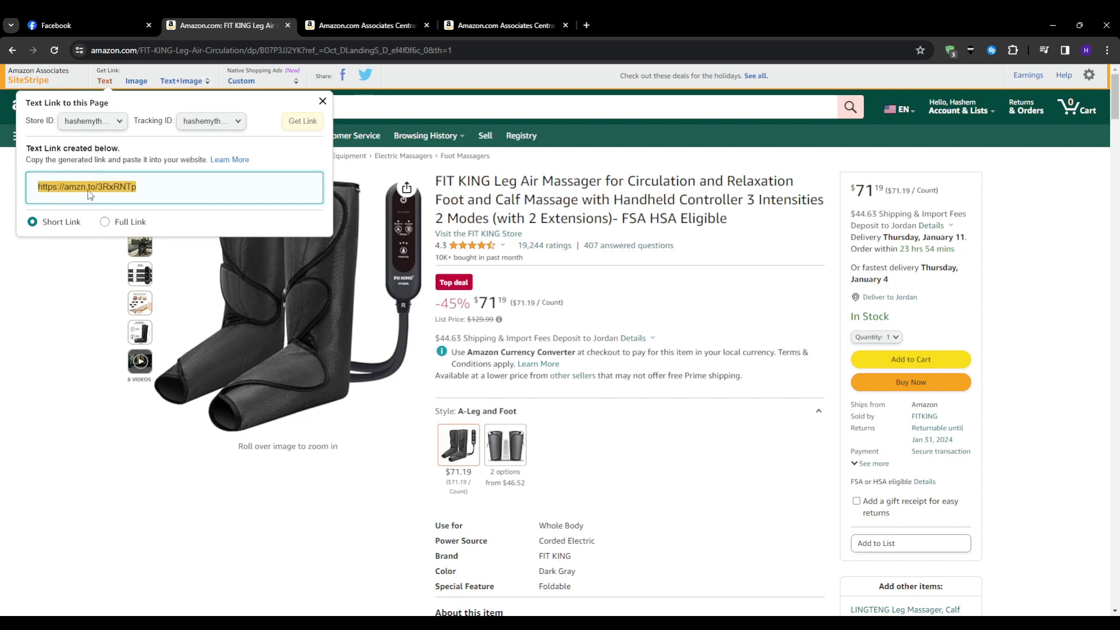
click(187, 509)
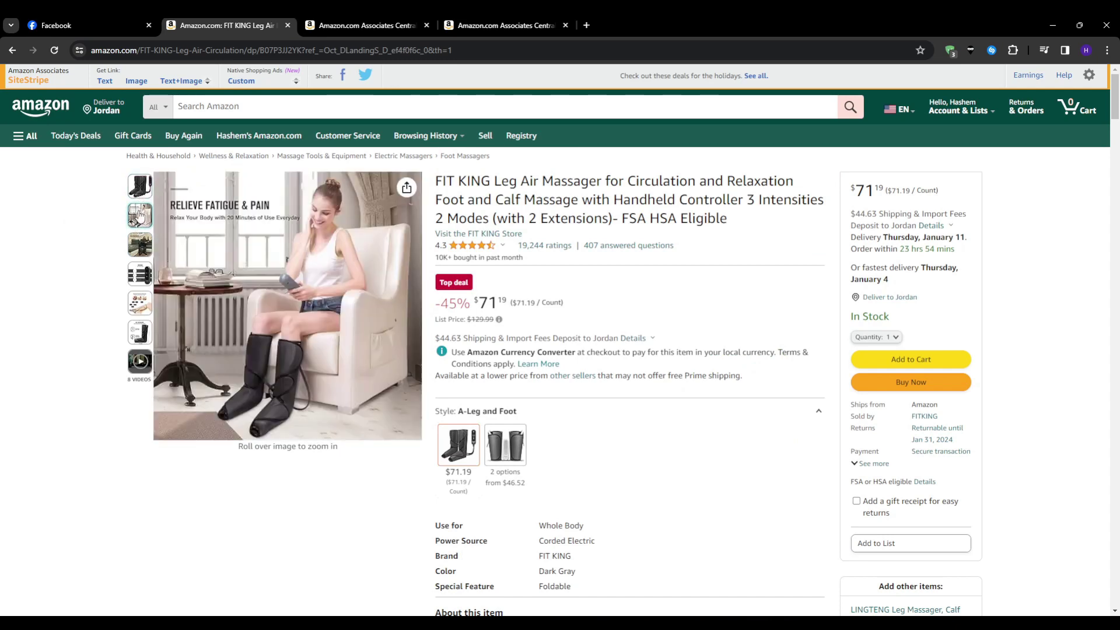
Step: View the massager photos full size, then close the enlarged gallery
click(385, 211)
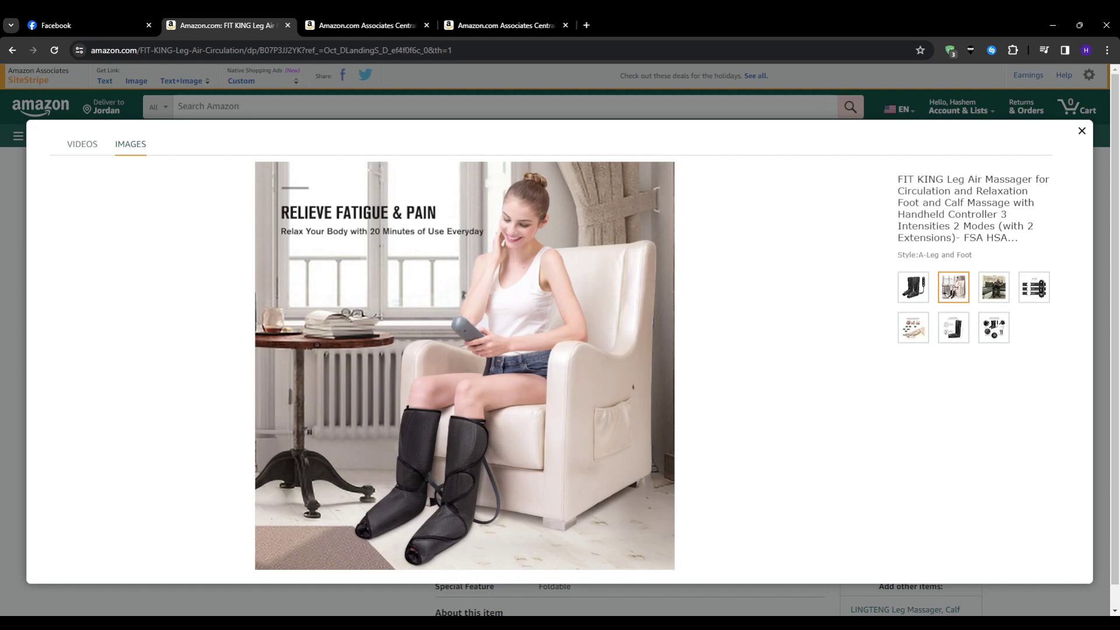
click(3, 217)
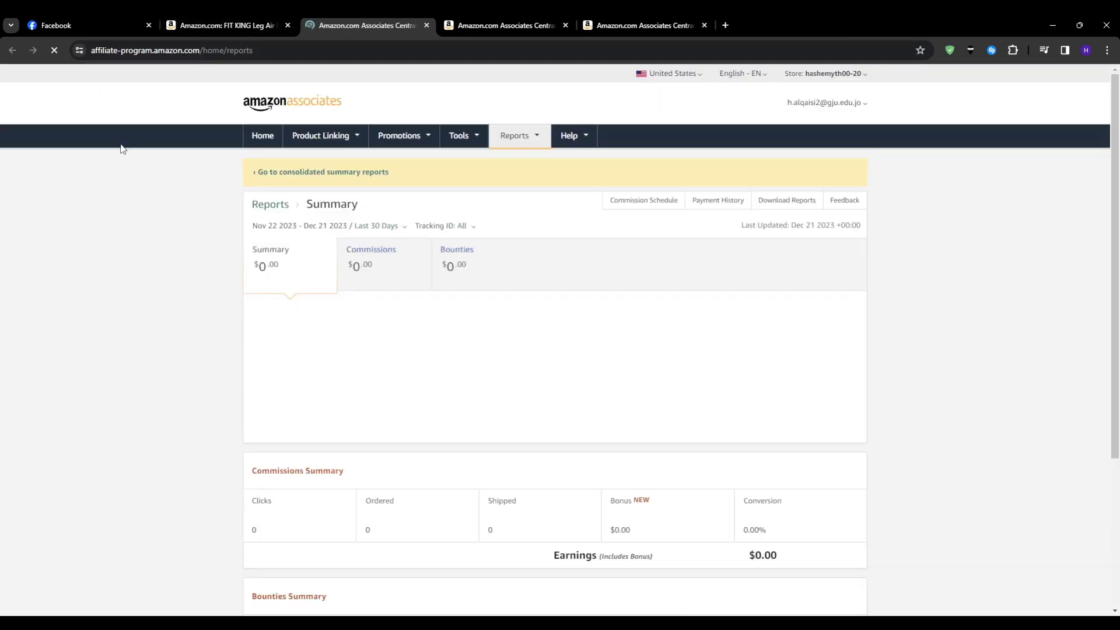
Step: Scroll through the $0.00 commissions and bounties summary, then return to the FIT KING massager tab
scroll(111, 175, down, 2)
scroll(103, 177, down, 1)
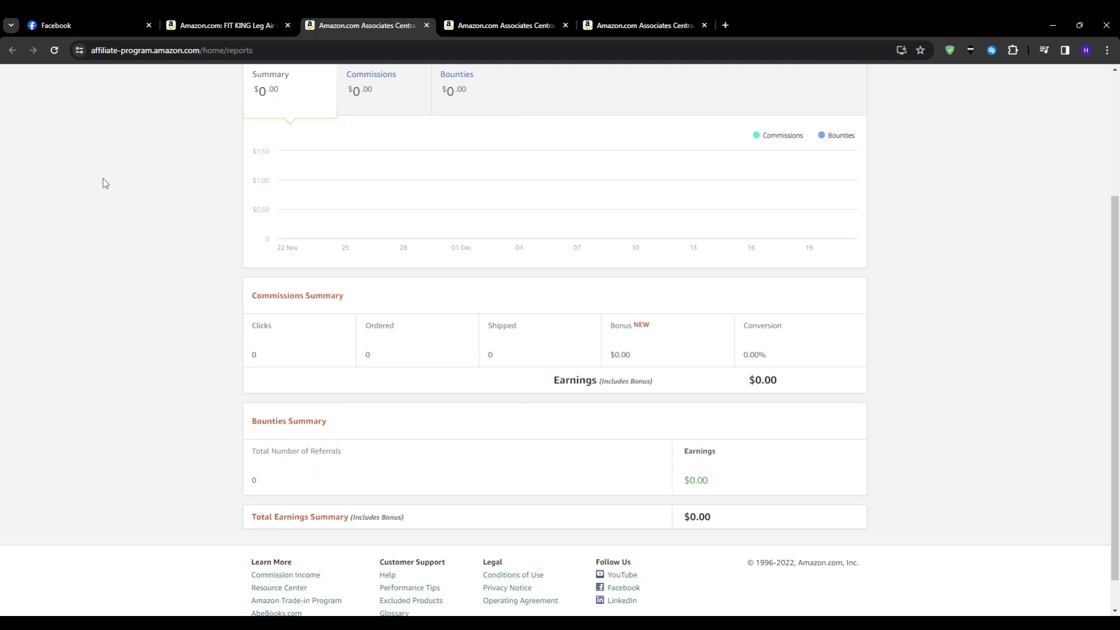
scroll(100, 177, up, 2)
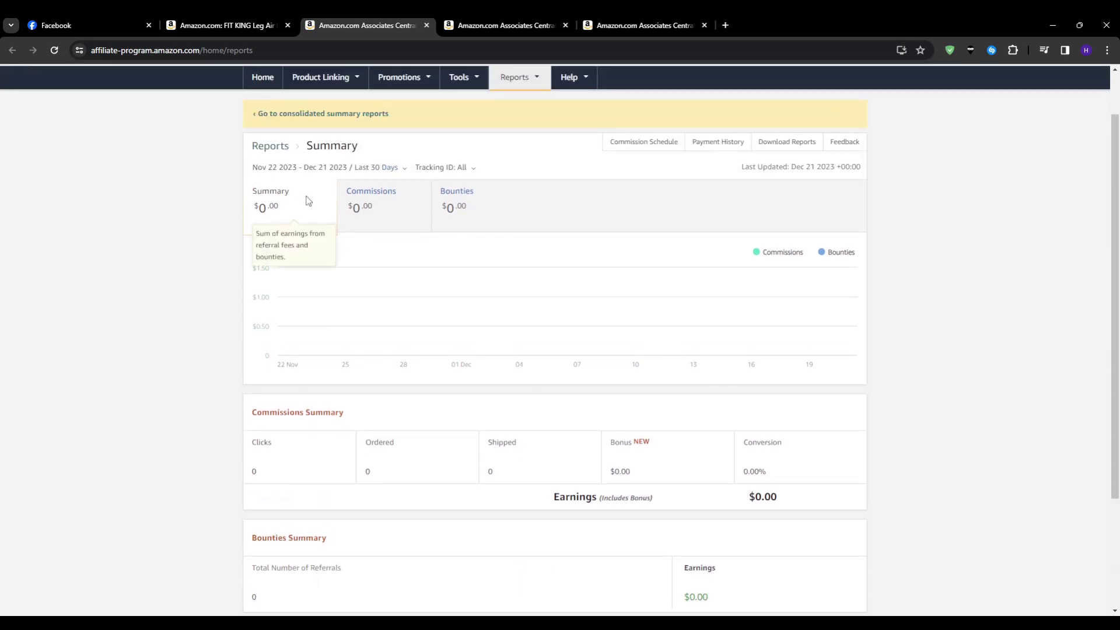
scroll(745, 382, down, 1)
scroll(745, 385, up, 1)
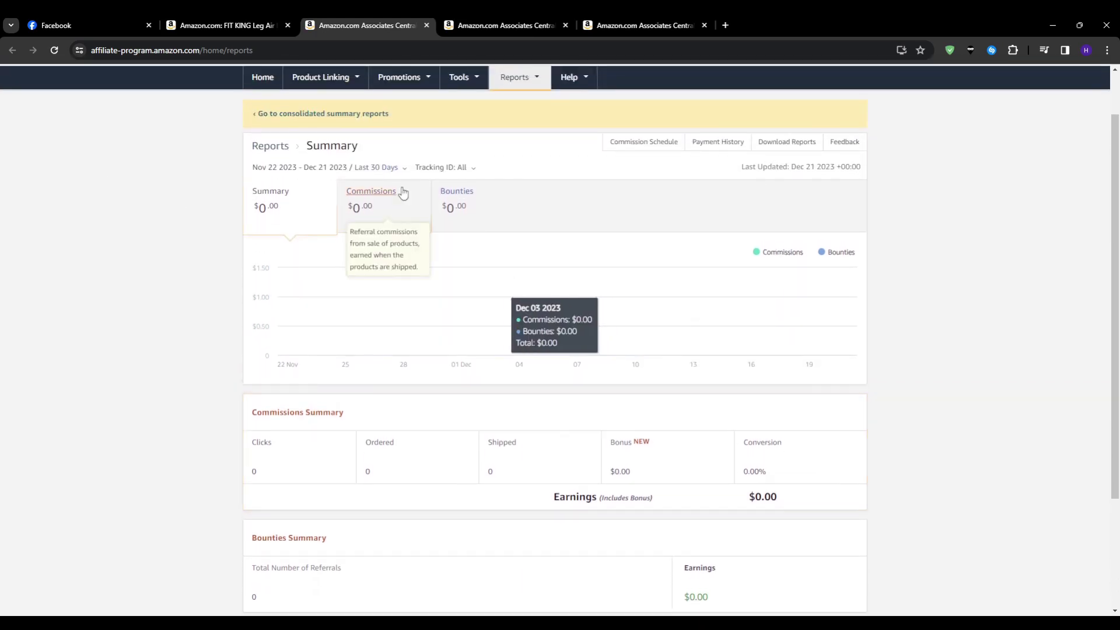
mouse_move(341, 79)
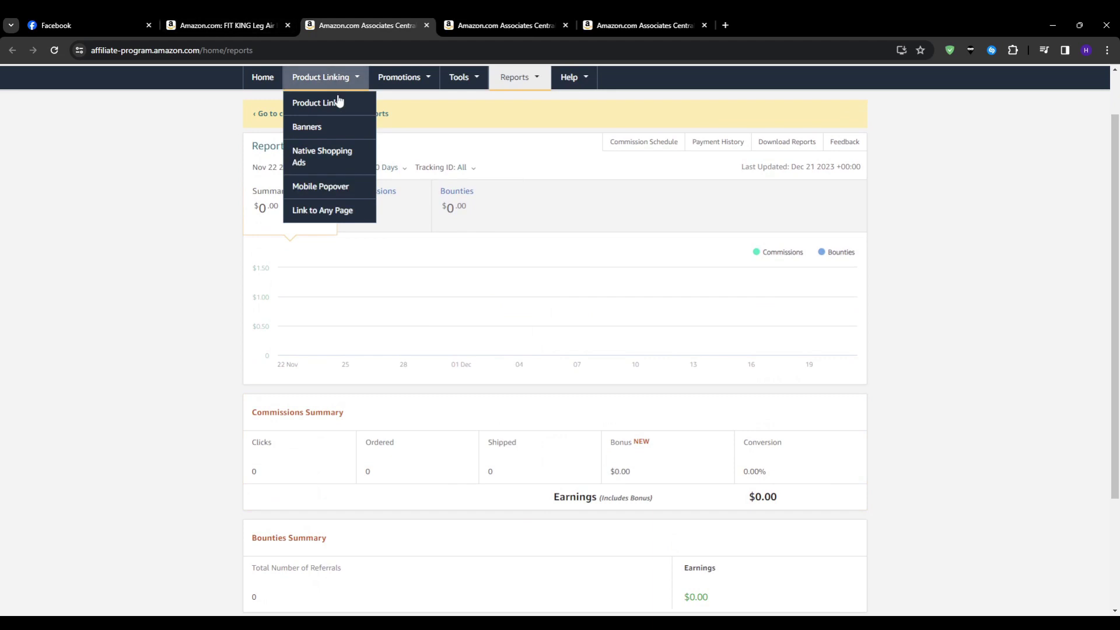
click(233, 25)
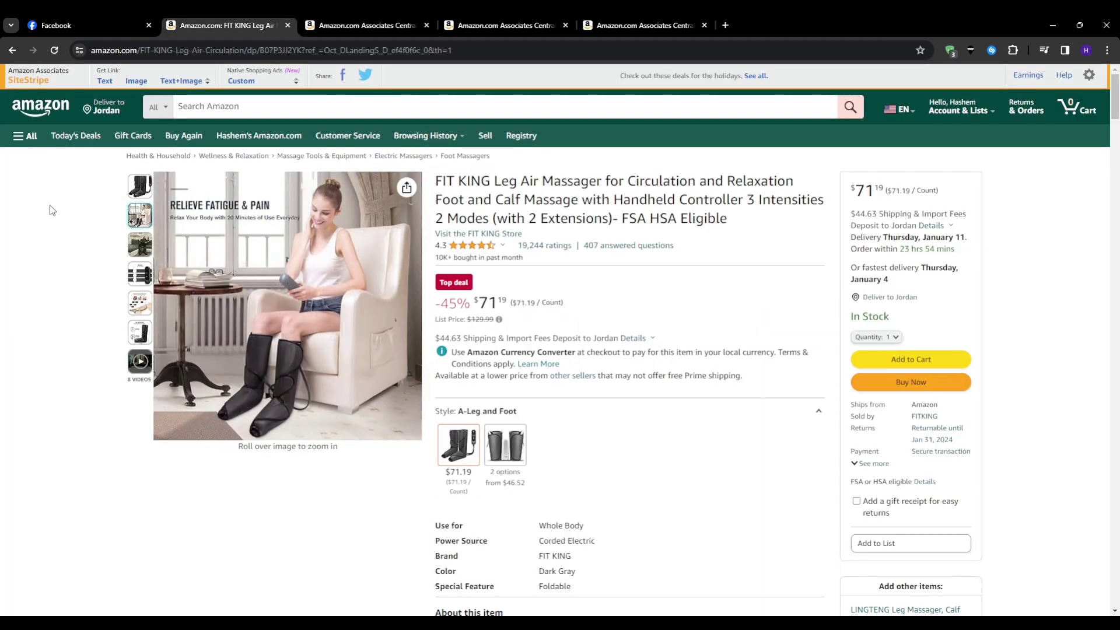
Step: Switch to the Camping Fun Facebook page tab
click(58, 27)
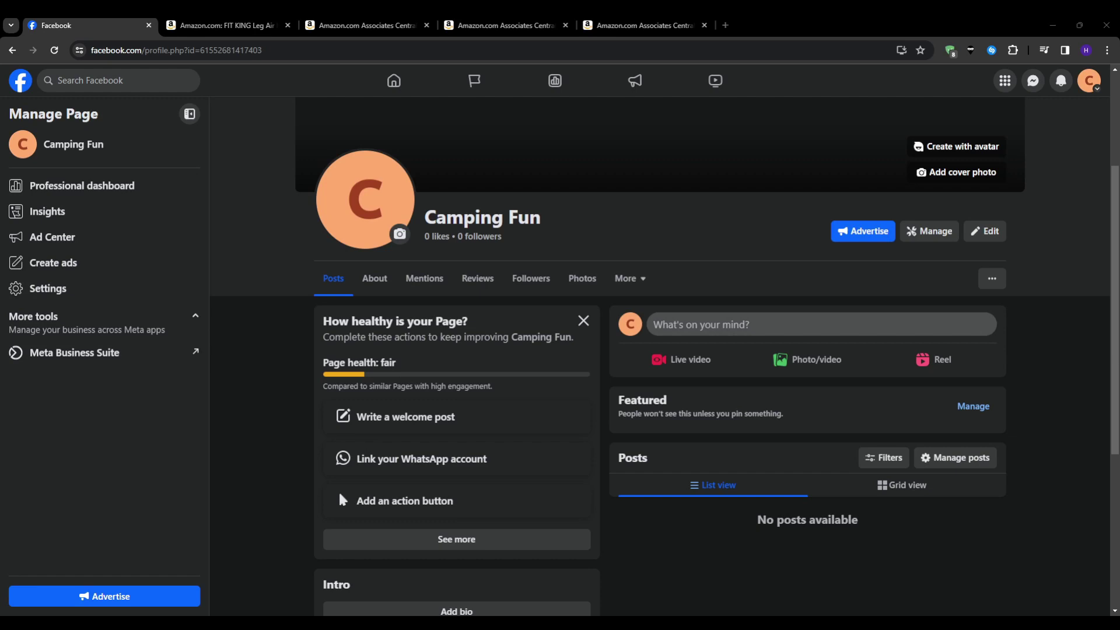
Step: Post the massager photo with the pasted amzn.to affiliate link to Camping Fun
click(687, 324)
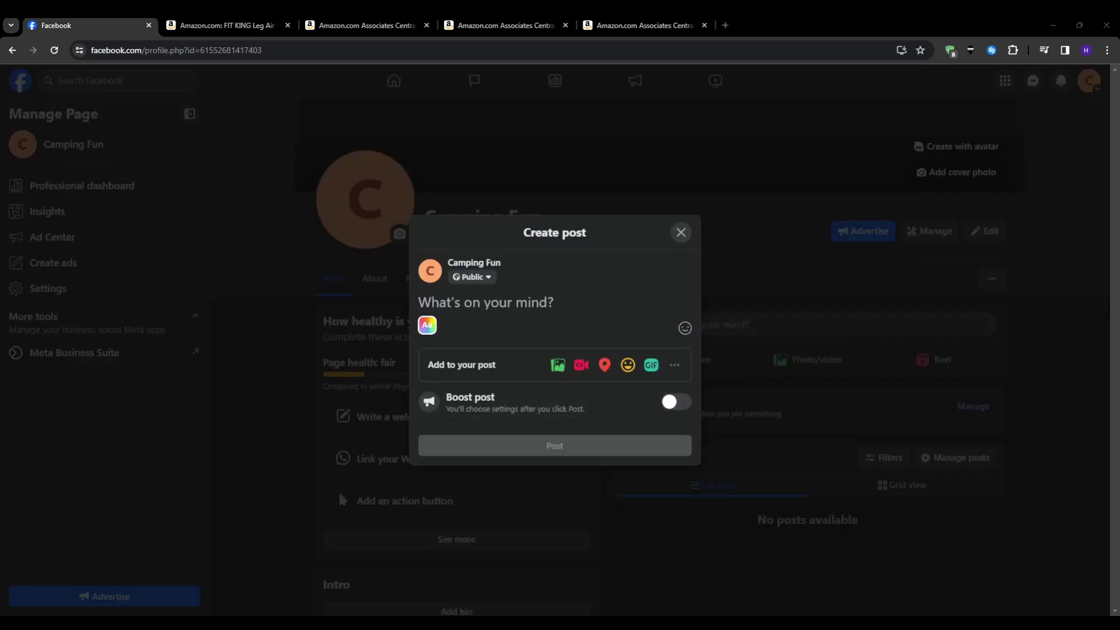
drag(642, 612, 536, 338)
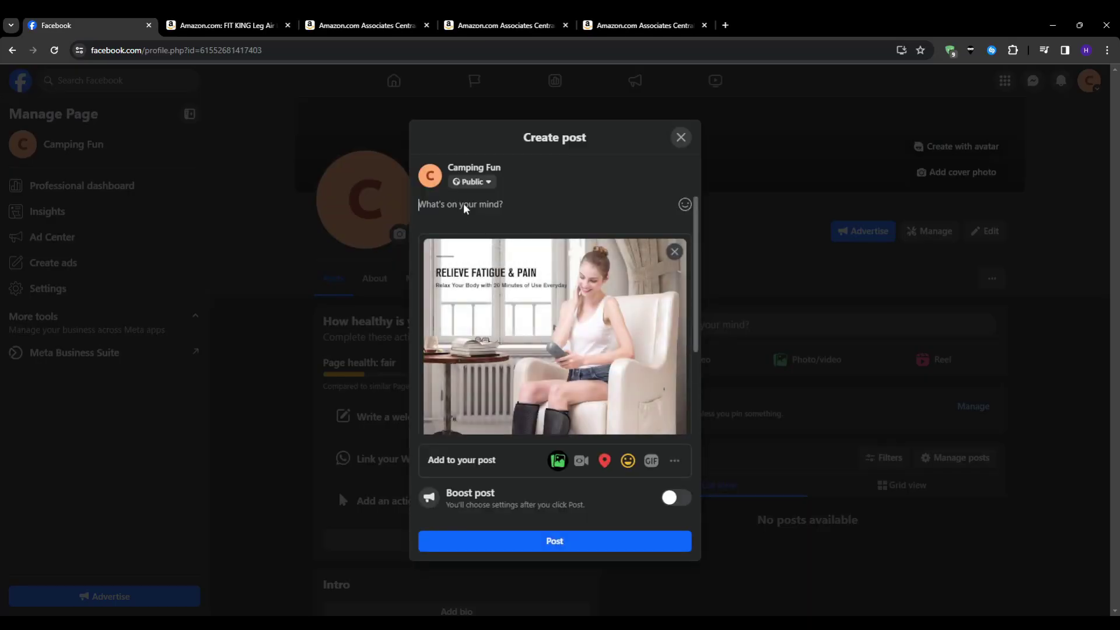
key(ctrl+v)
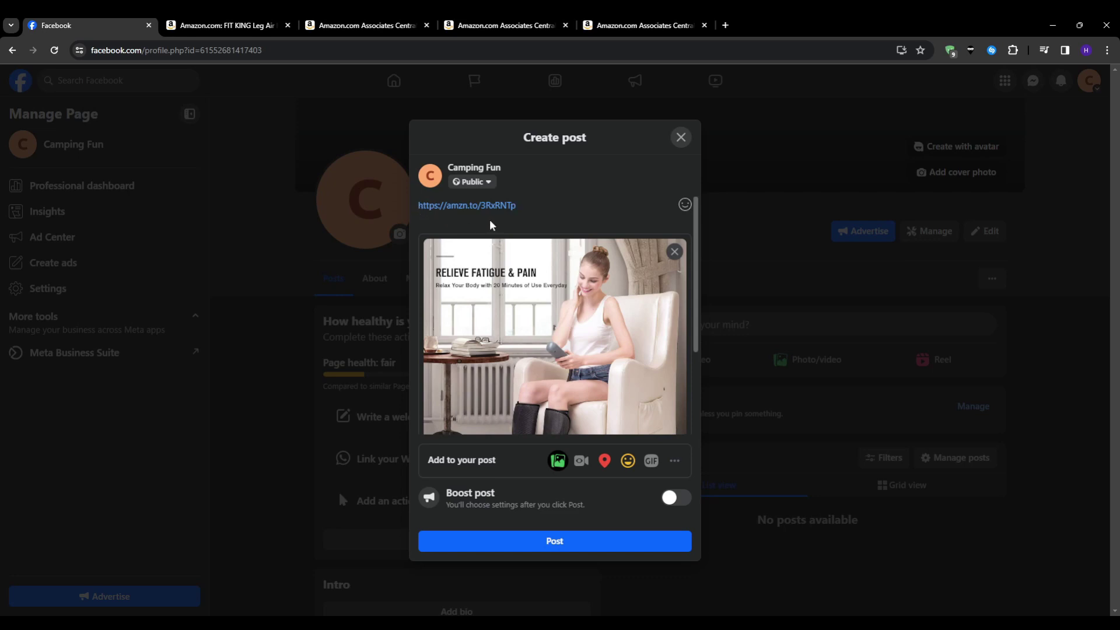
key(Return)
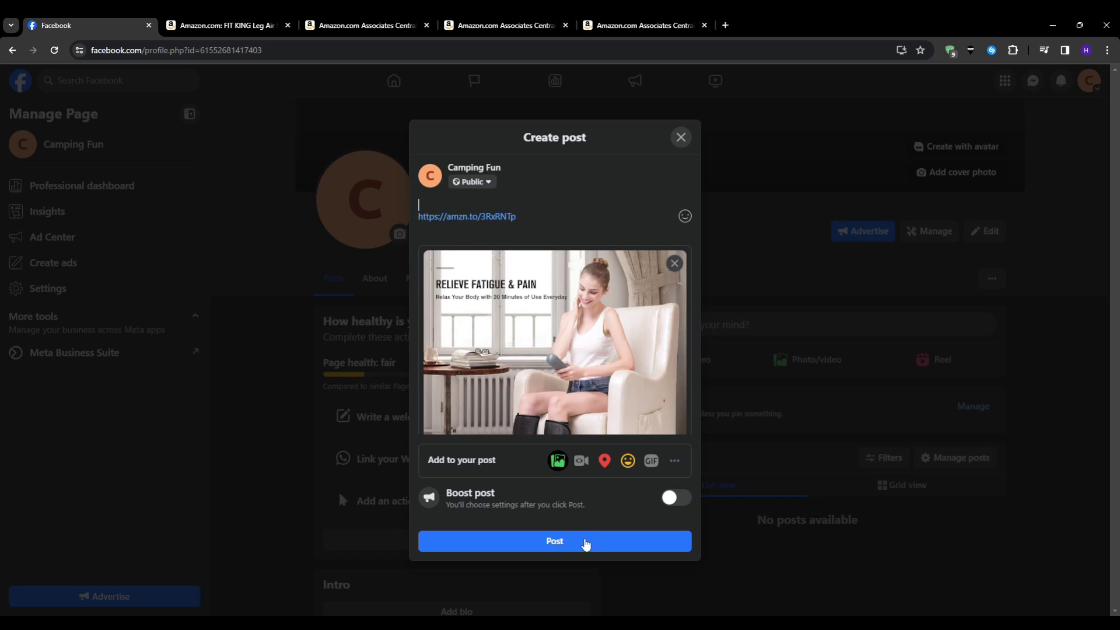
click(589, 546)
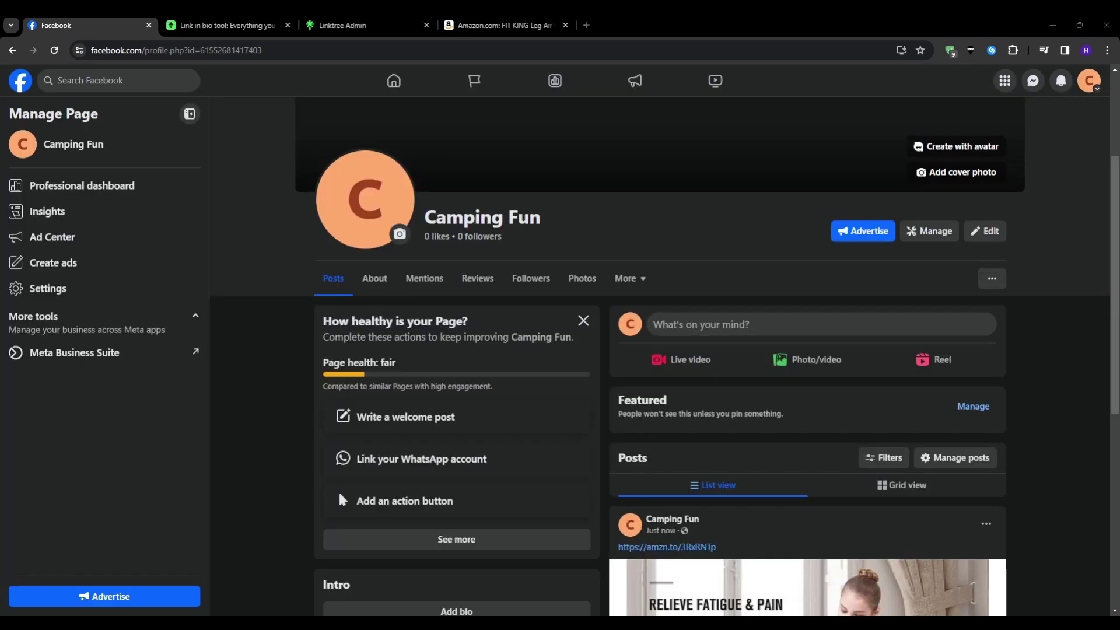
click(228, 25)
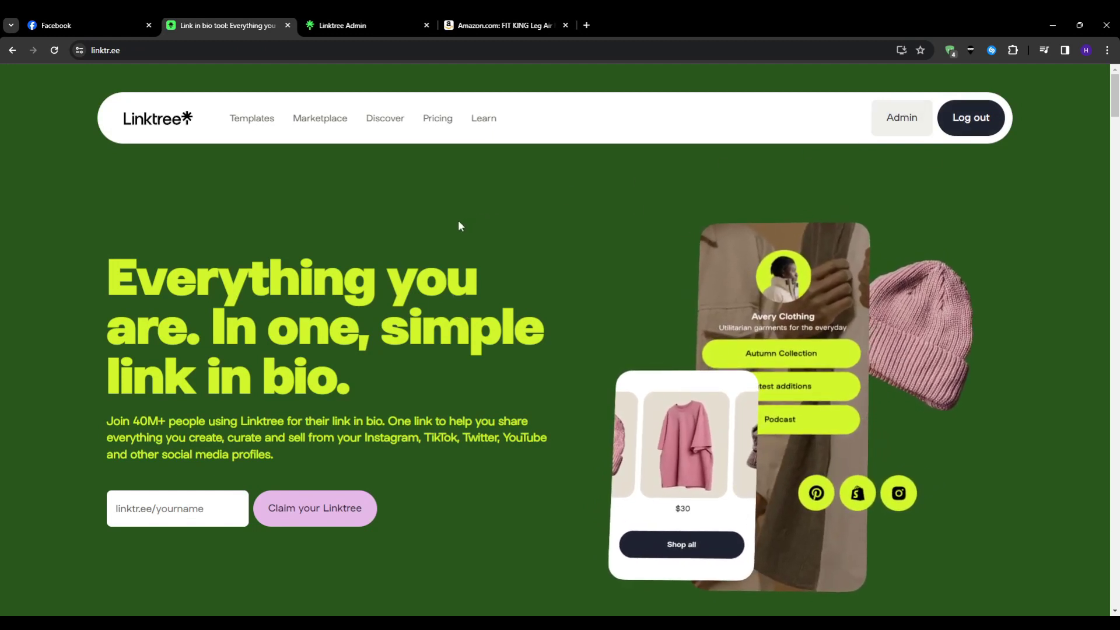
click(342, 25)
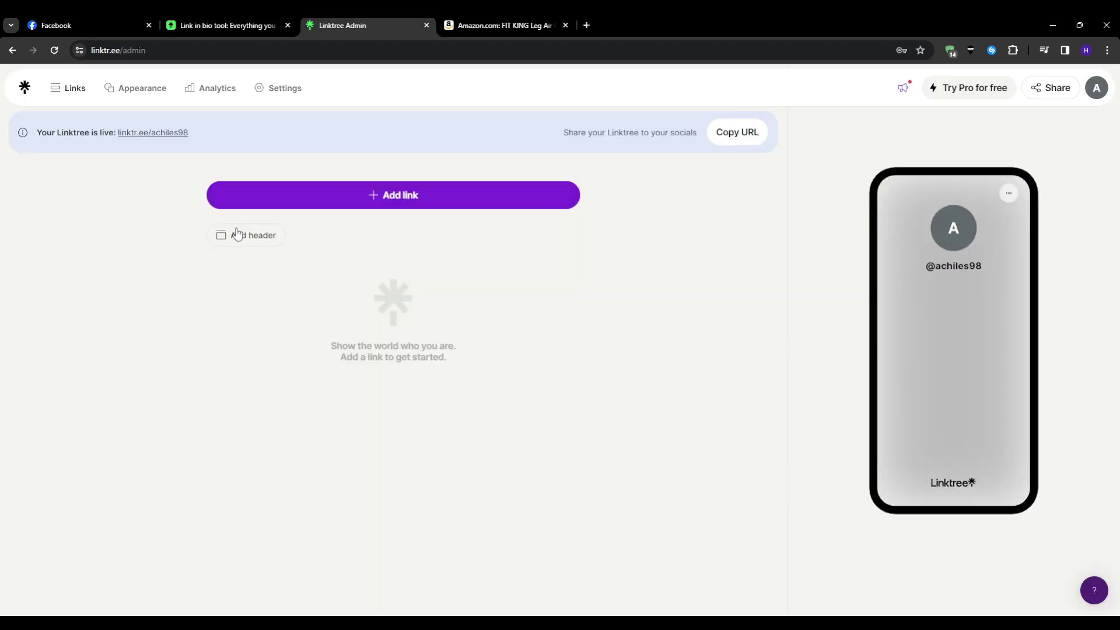
click(439, 197)
click(323, 253)
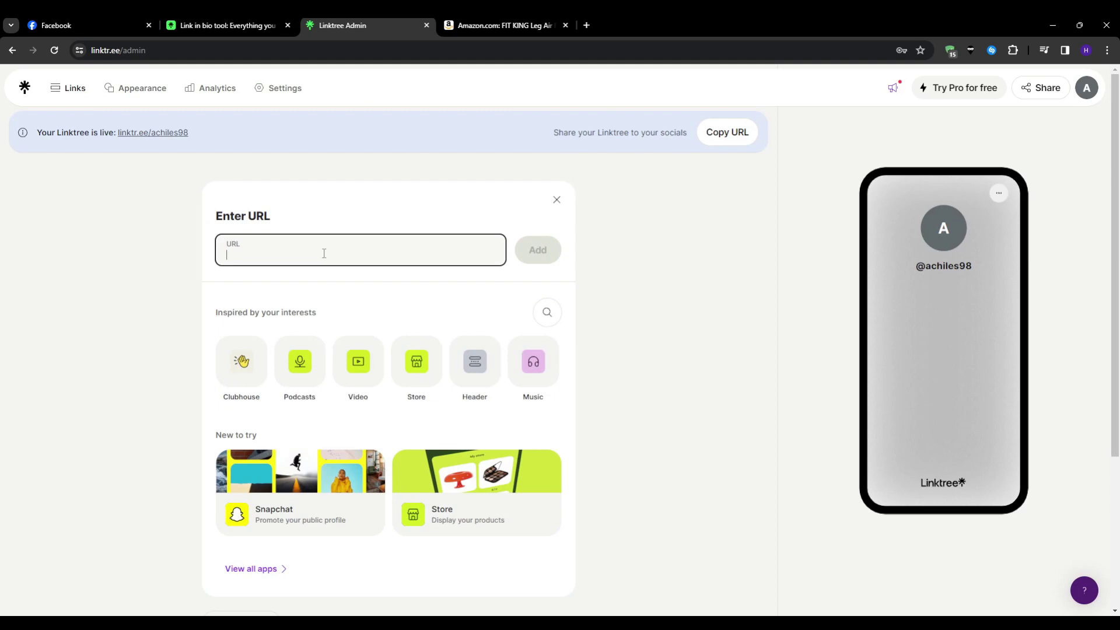
text(https://amzn.to/3RxRNTp)
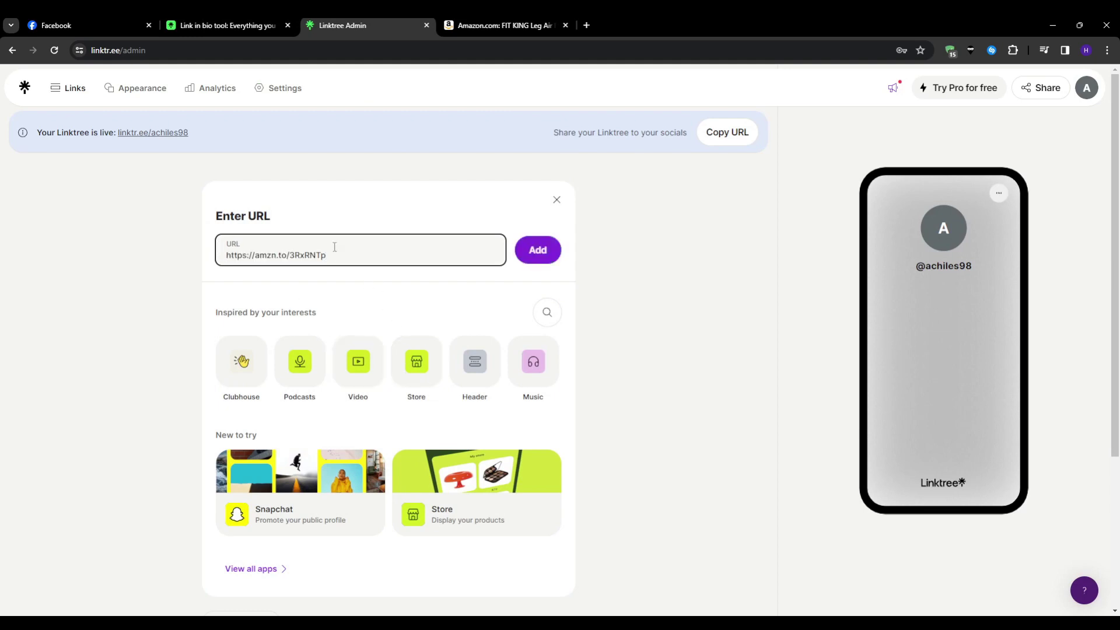
key(Return)
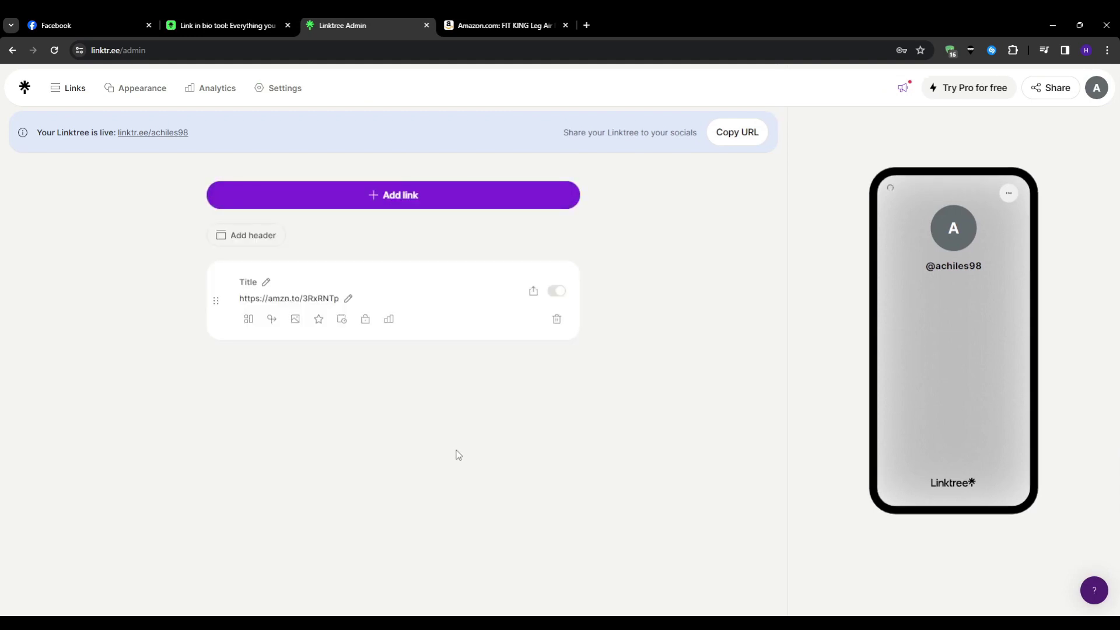
Step: Title the new link 'Amazon product 1'
click(266, 281)
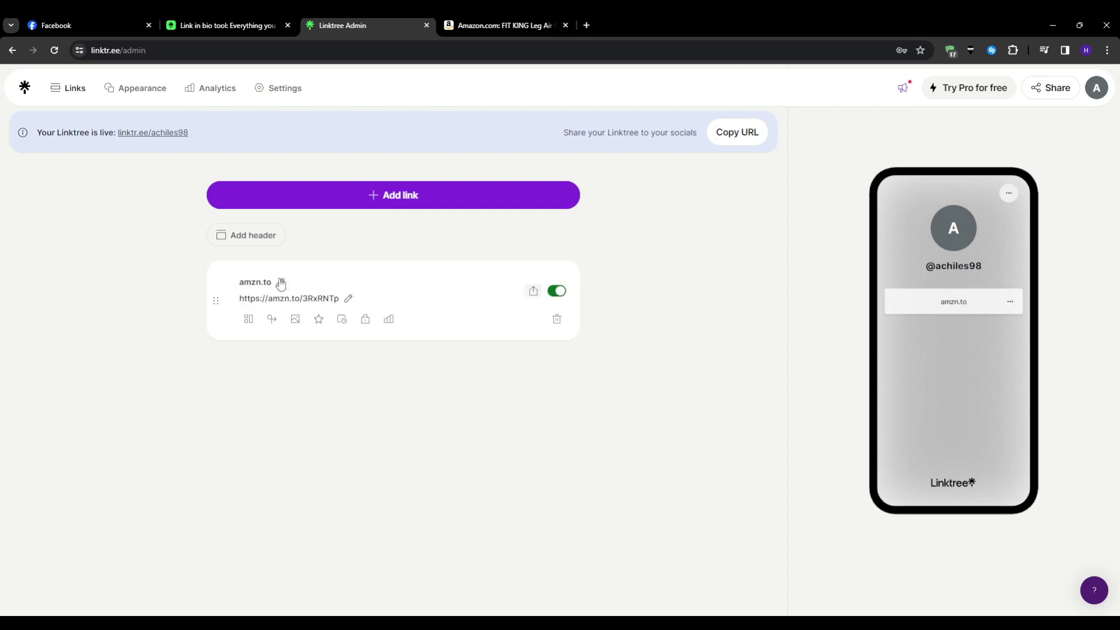
text(a)
key(Tab)
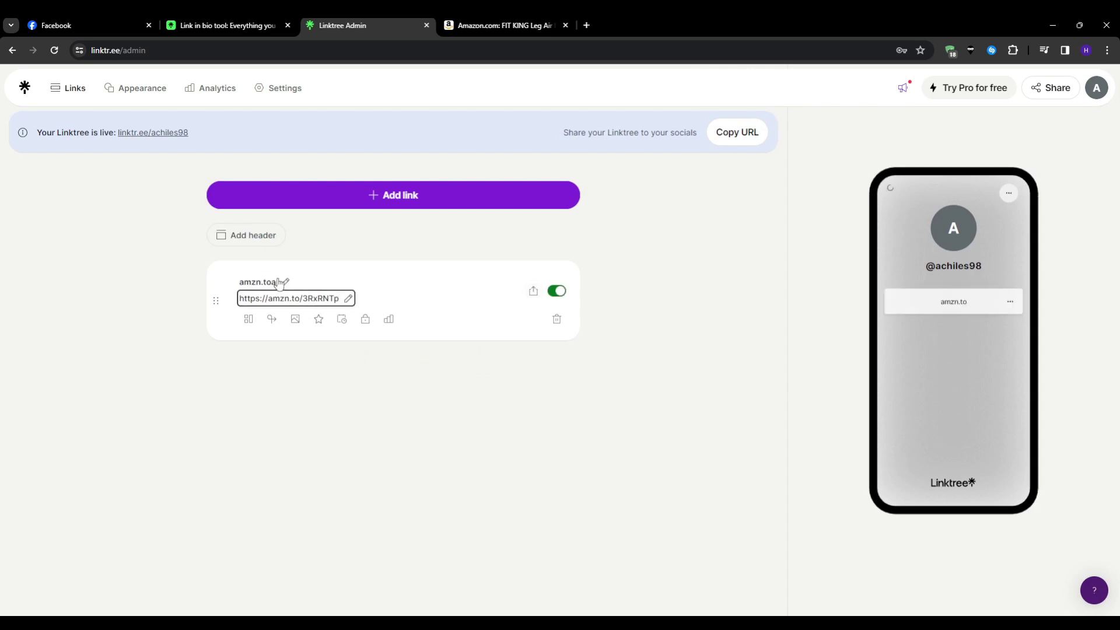
click(279, 284)
key(BackSpace)
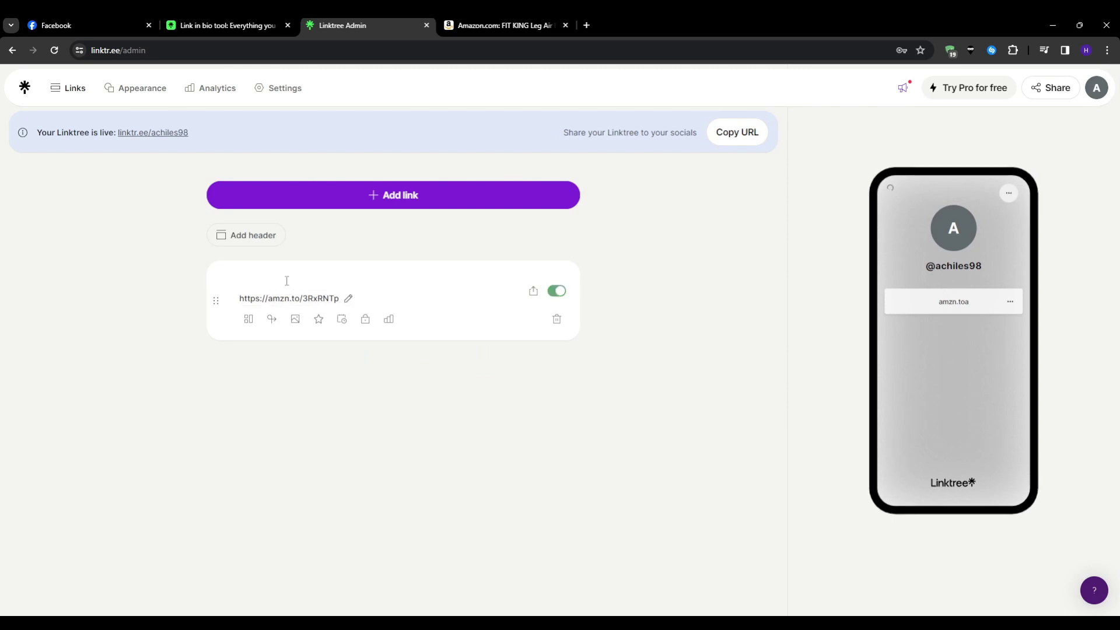
text(Amazon product 1)
key(Return)
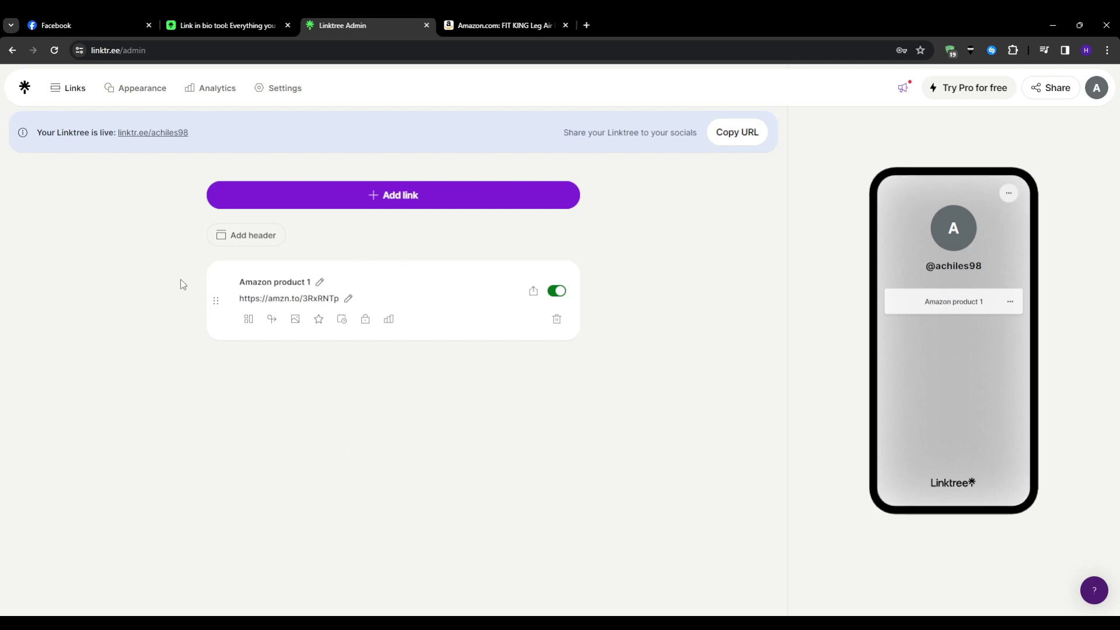
Step: Upload the pasted leg-massager image as the Amazon product 1 link's thumbnail
click(295, 319)
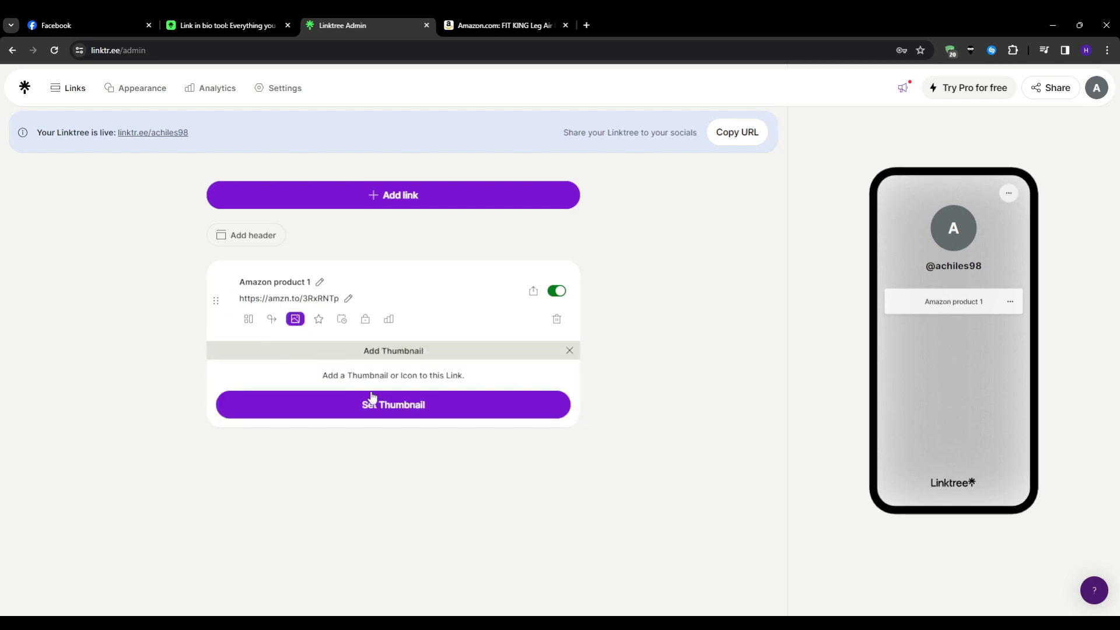
click(383, 404)
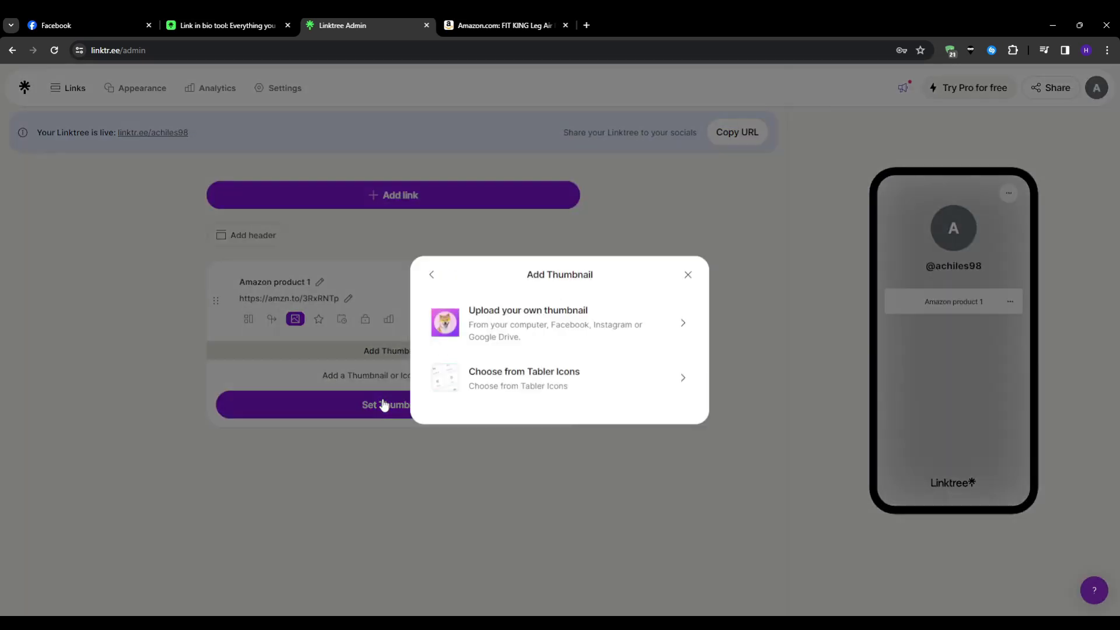
click(529, 328)
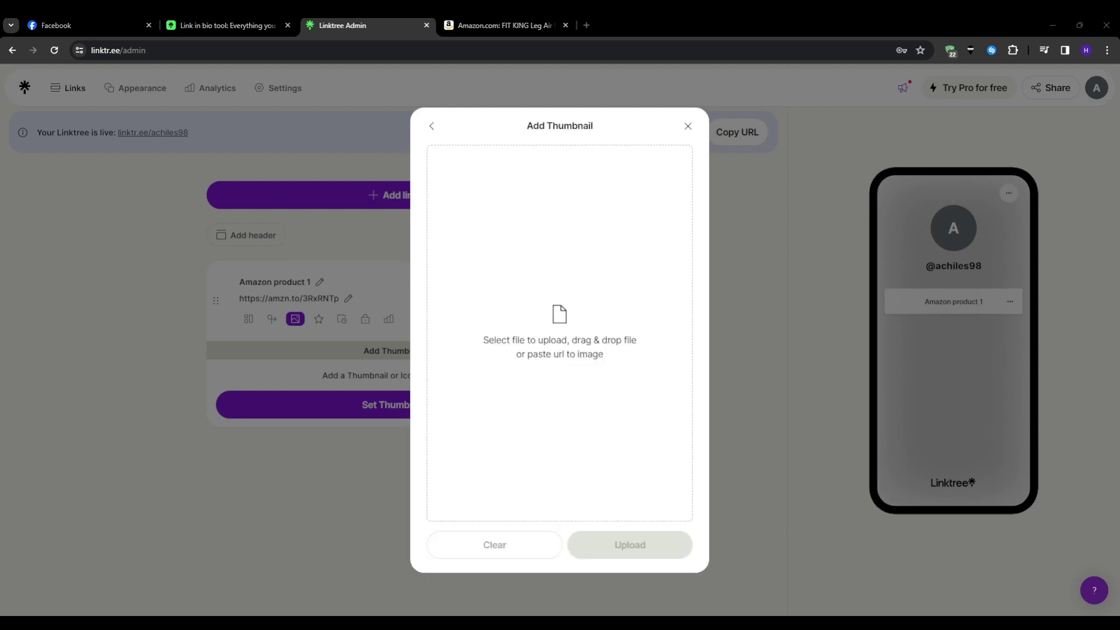
key(ctrl+v)
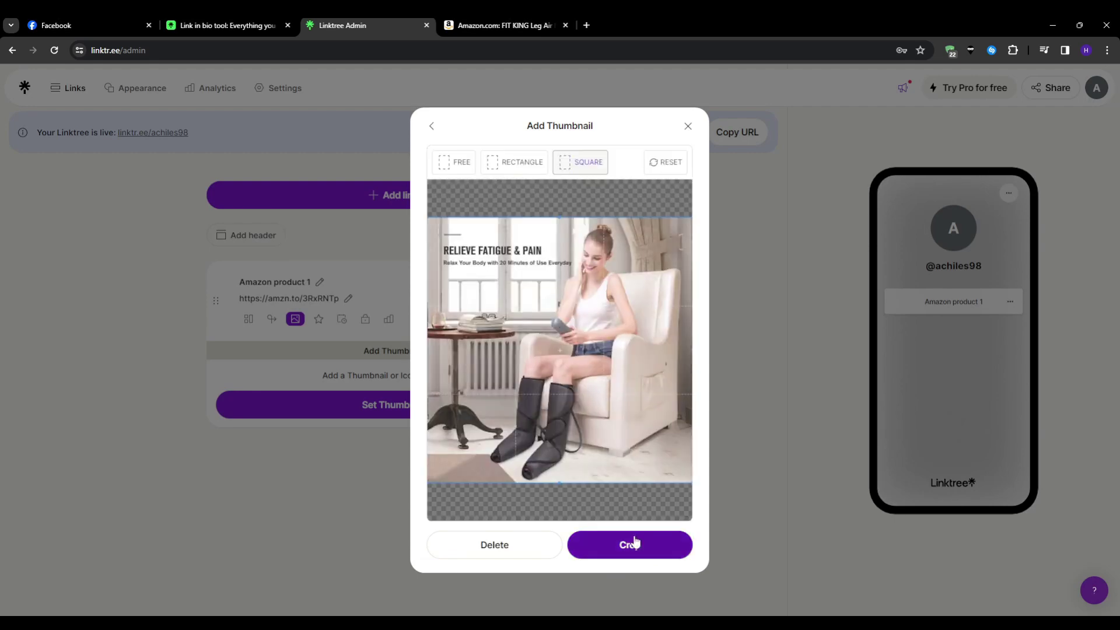
click(639, 548)
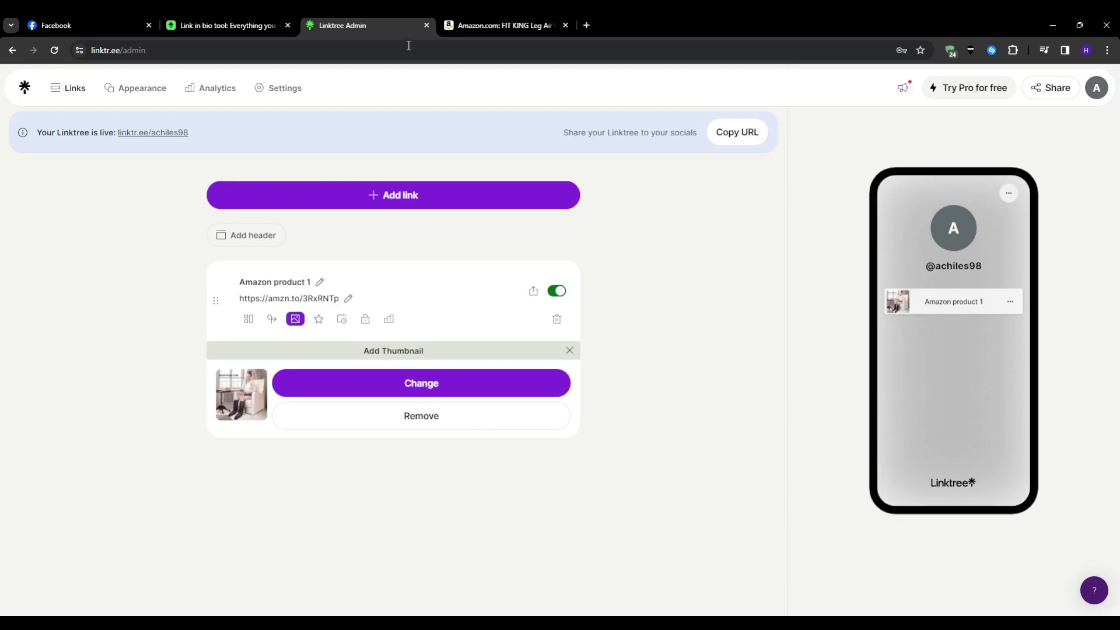
Step: Copy the public Linktree profile address and return to the Facebook page
click(1053, 89)
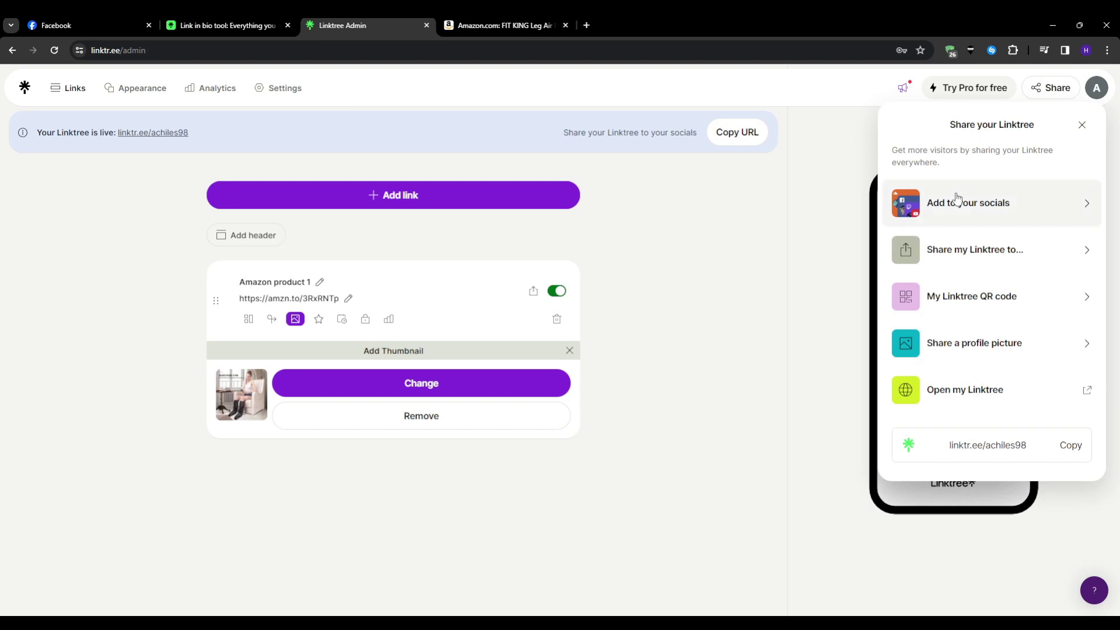
click(1071, 447)
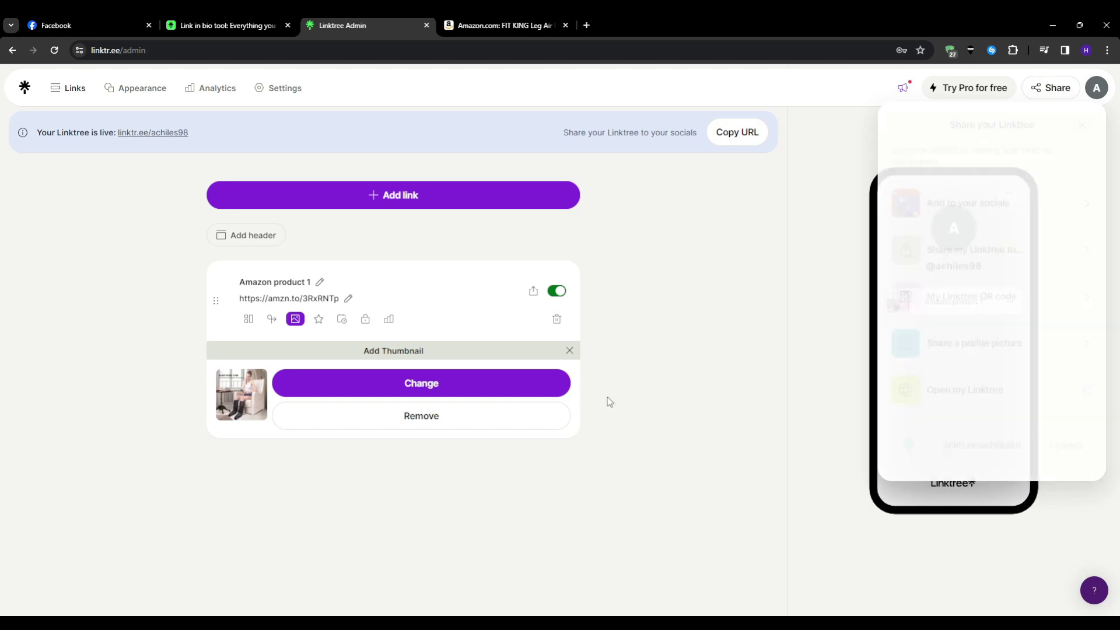
click(97, 20)
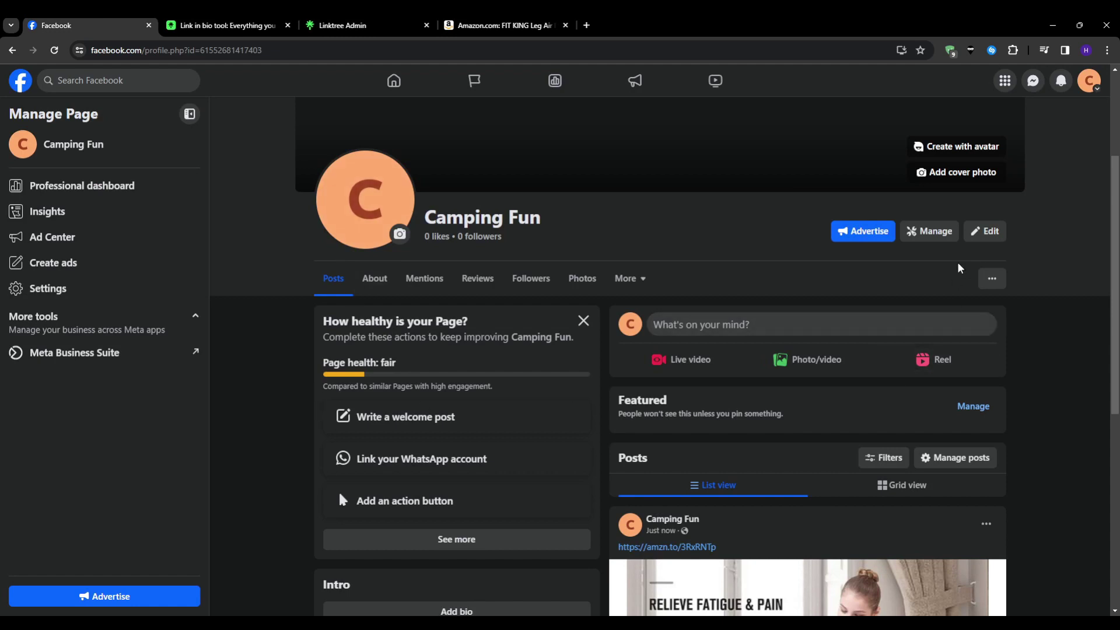
click(985, 231)
scroll(513, 367, down, 7)
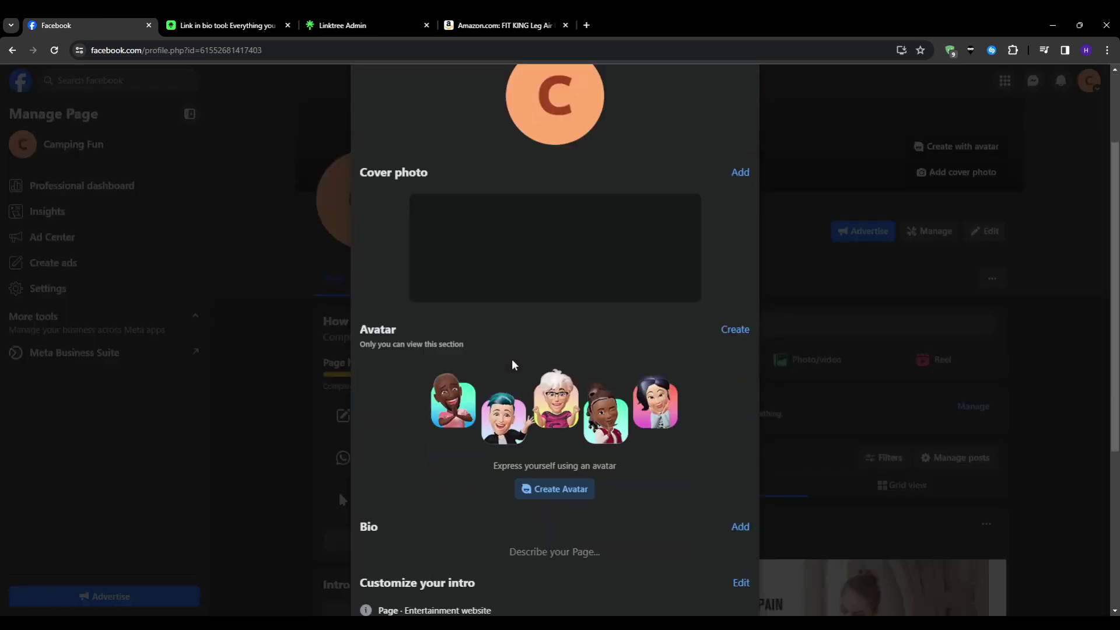
scroll(501, 385, up, 7)
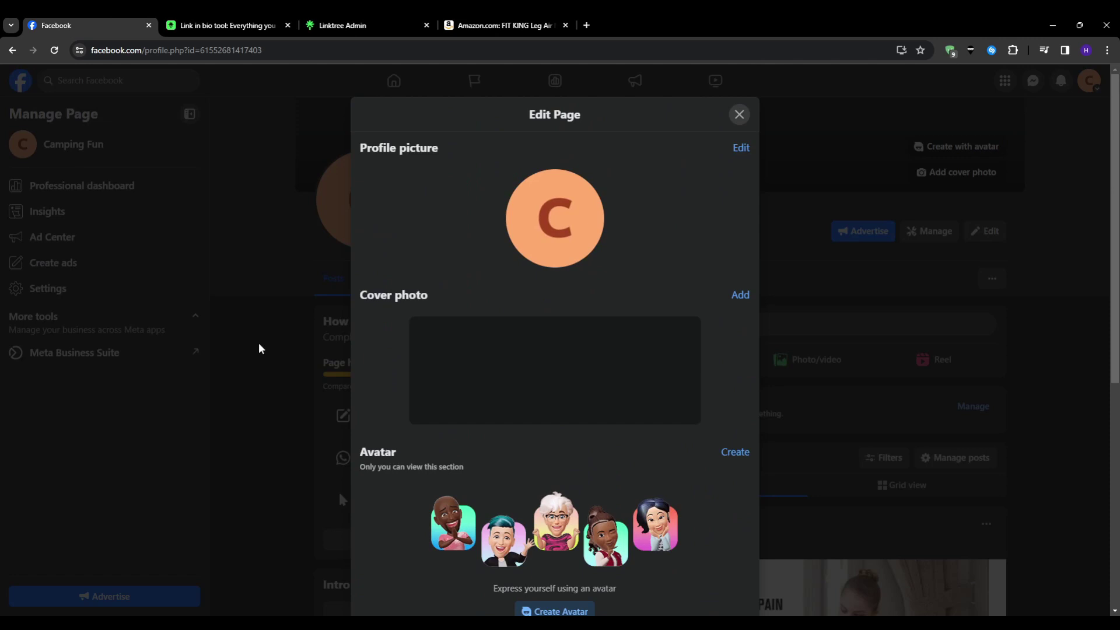
click(219, 348)
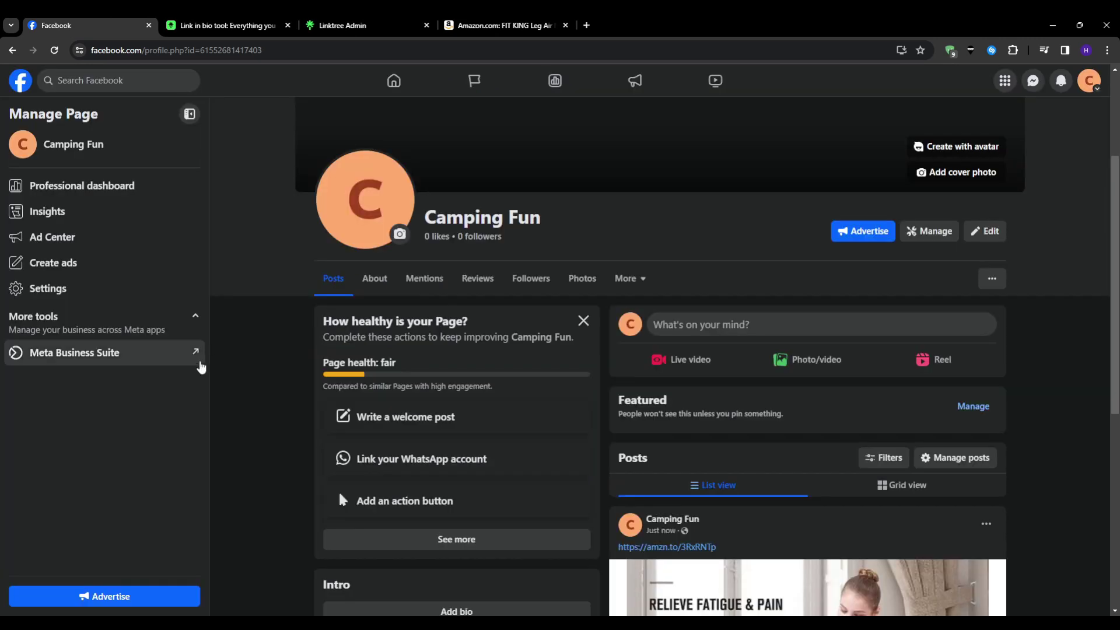
scroll(211, 359, down, 1)
scroll(211, 360, down, 1)
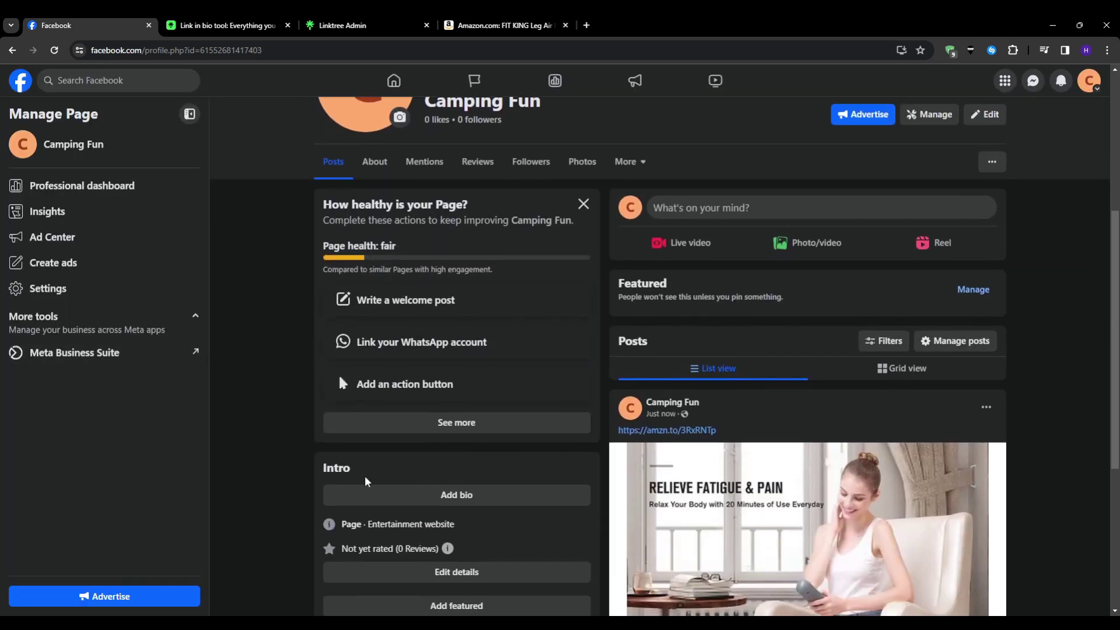
click(438, 500)
key(ctrl+v)
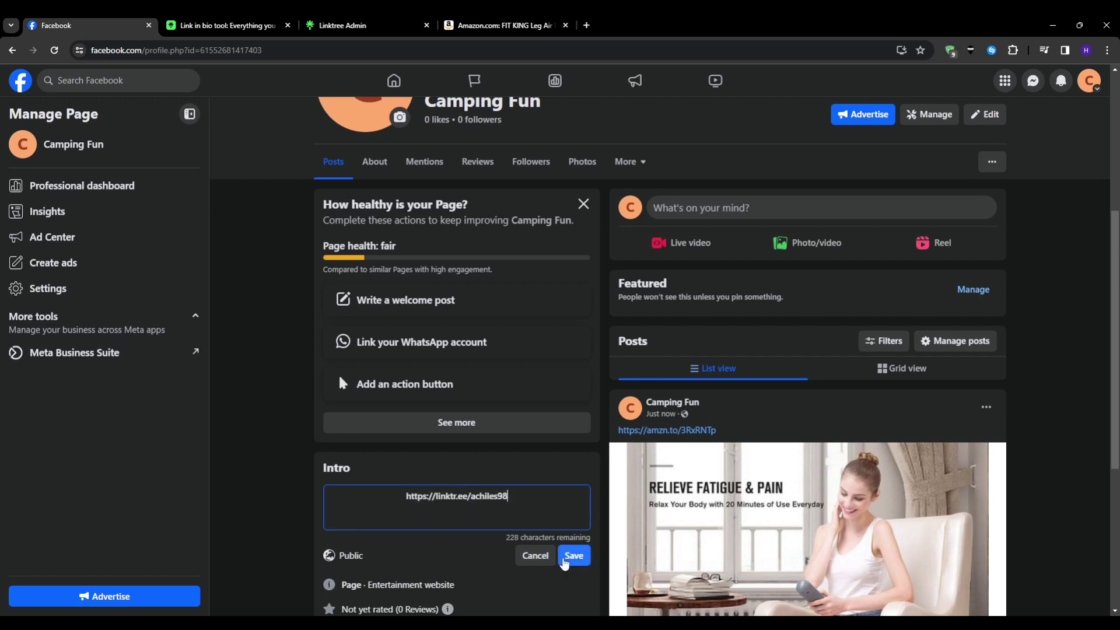
click(572, 555)
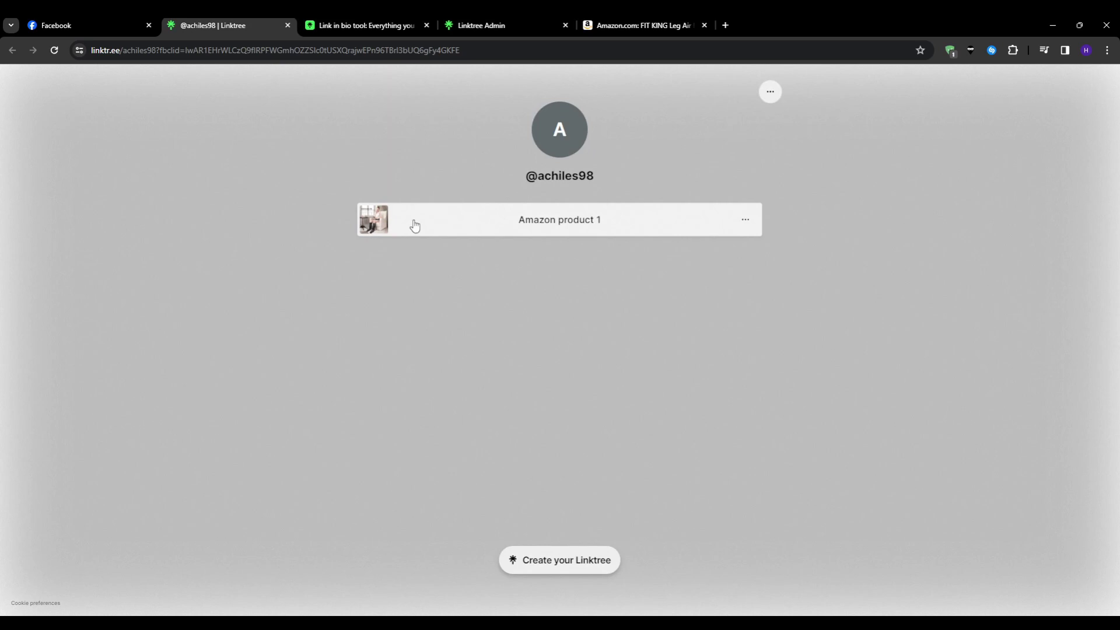
Step: Open the Amazon product 1 link on the public Linktree page to reach the FIT KING massager listing
click(450, 226)
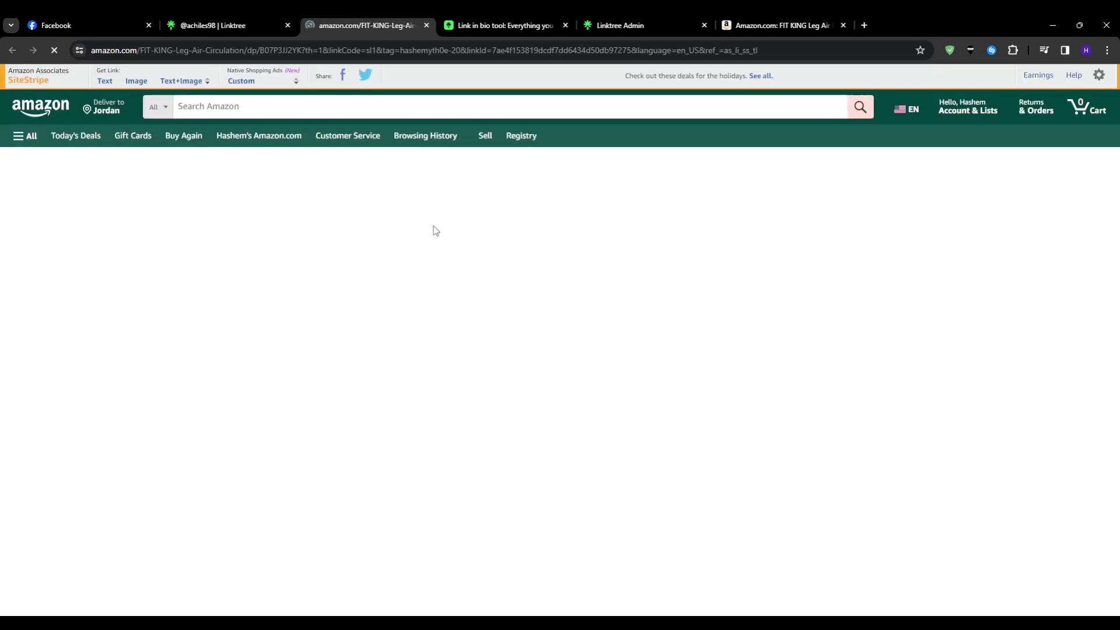